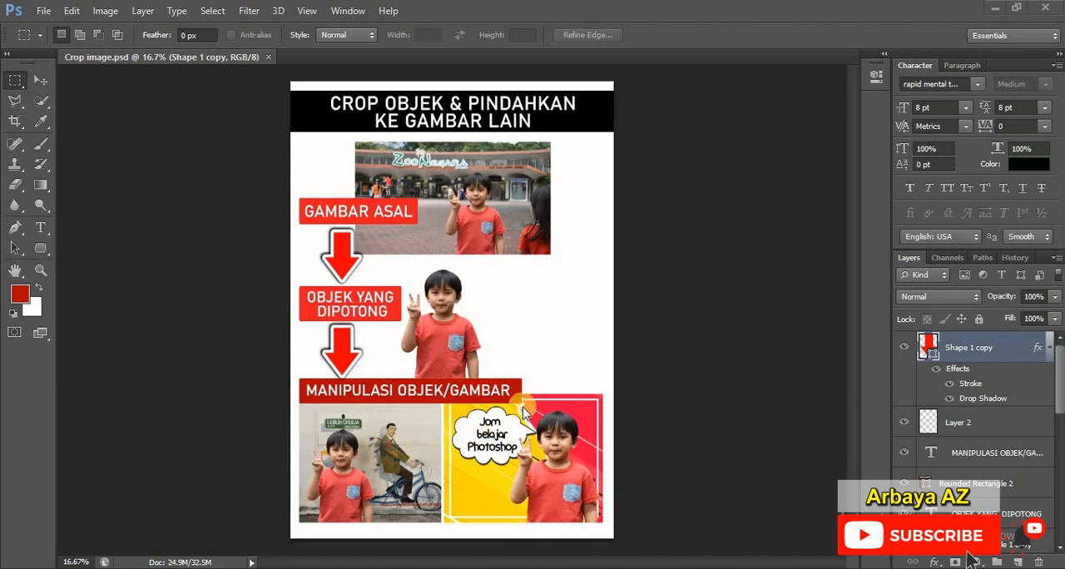
left_click(604, 395)
left_click(601, 241)
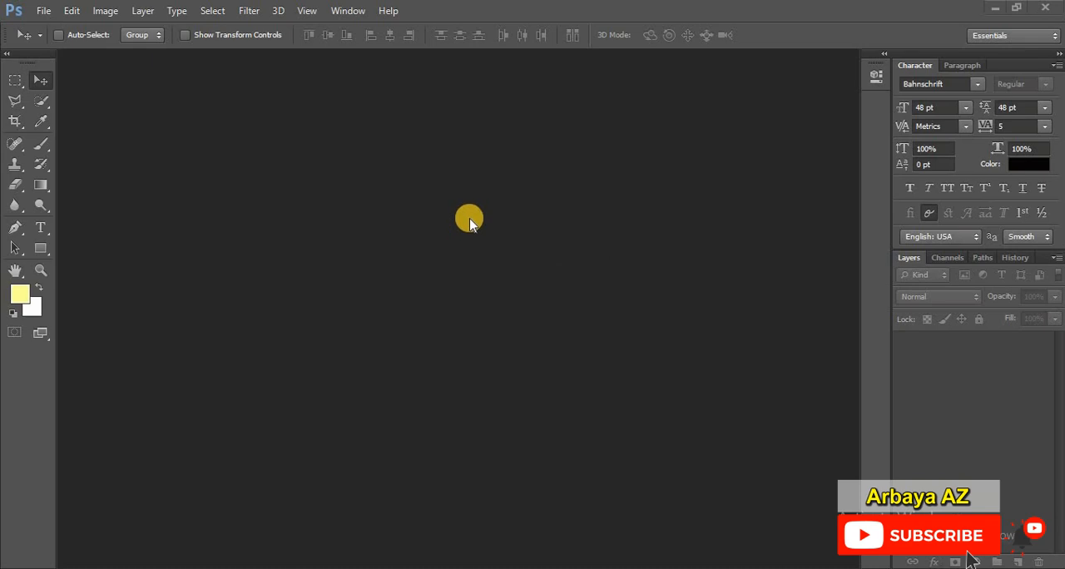
Step: Open the image DSC_0441 from the "my vector" folder
left_click(40, 10)
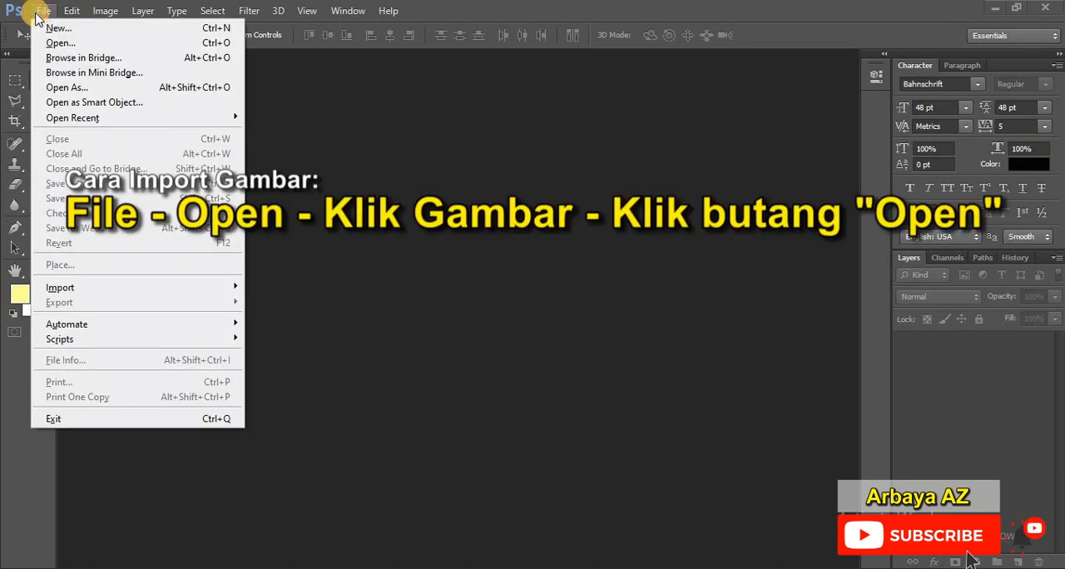
left_click(113, 44)
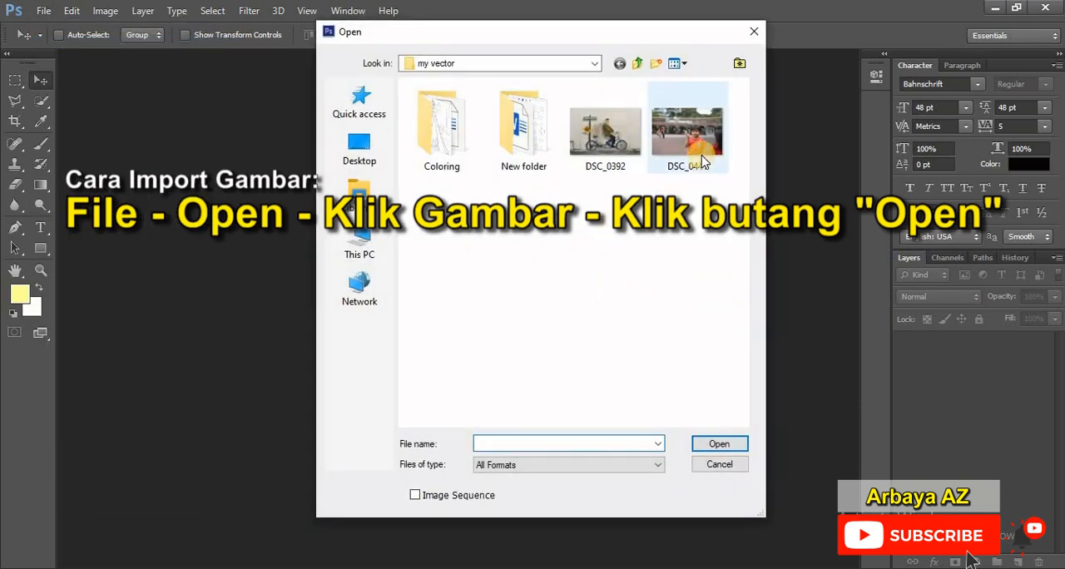
left_click(703, 139)
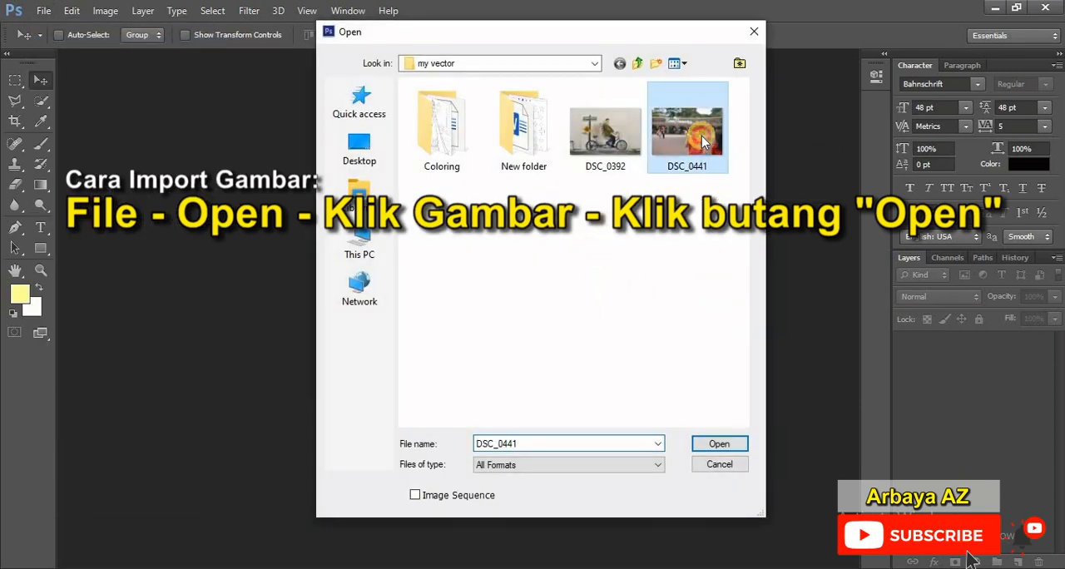
left_click(714, 448)
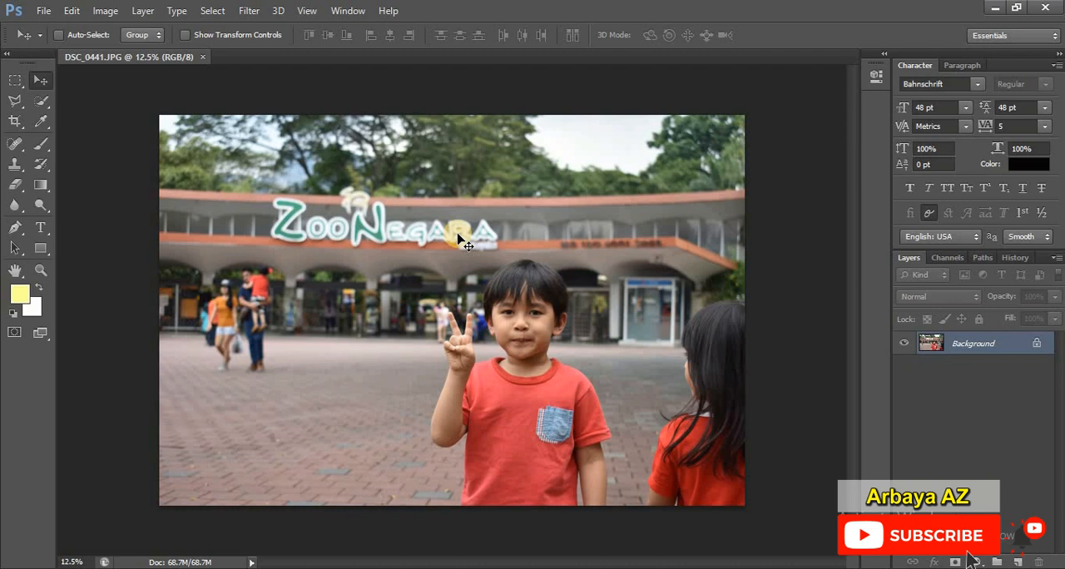
left_click(642, 412)
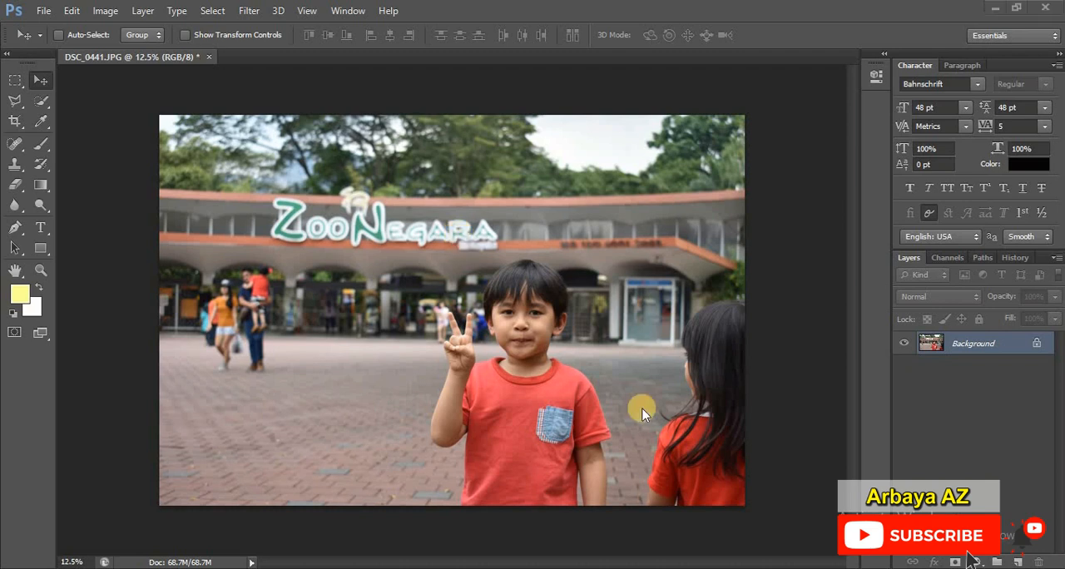
Step: Activate the Pen Tool and set its drawing mode to Path
left_click(15, 229)
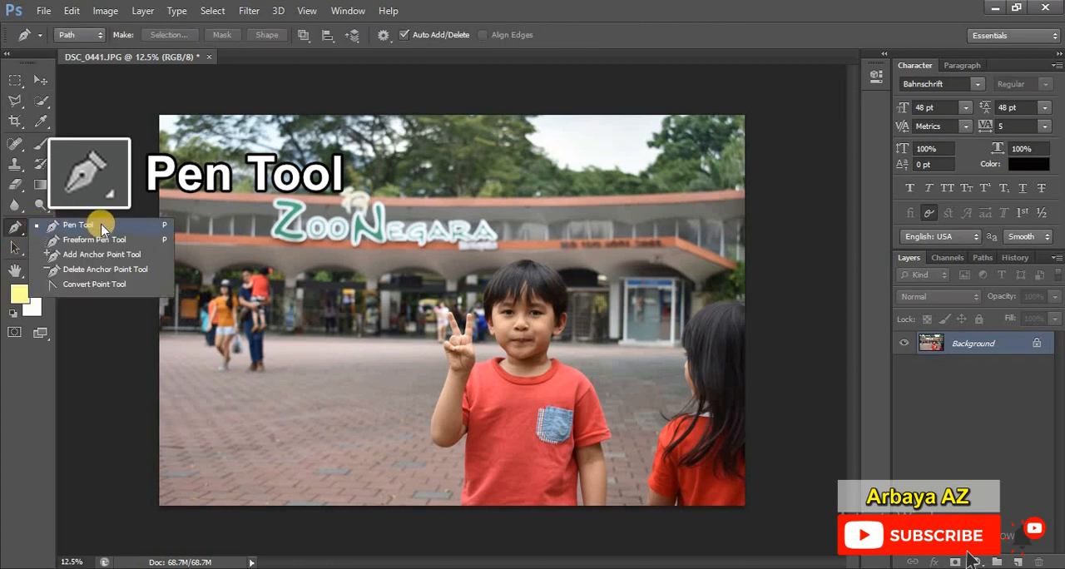
left_click(103, 227)
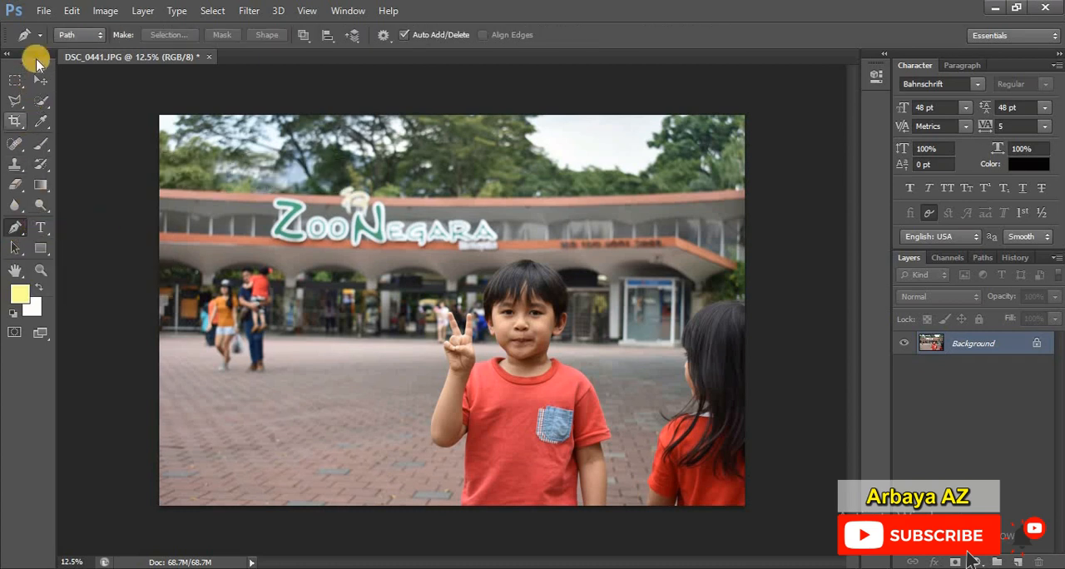
left_click(96, 36)
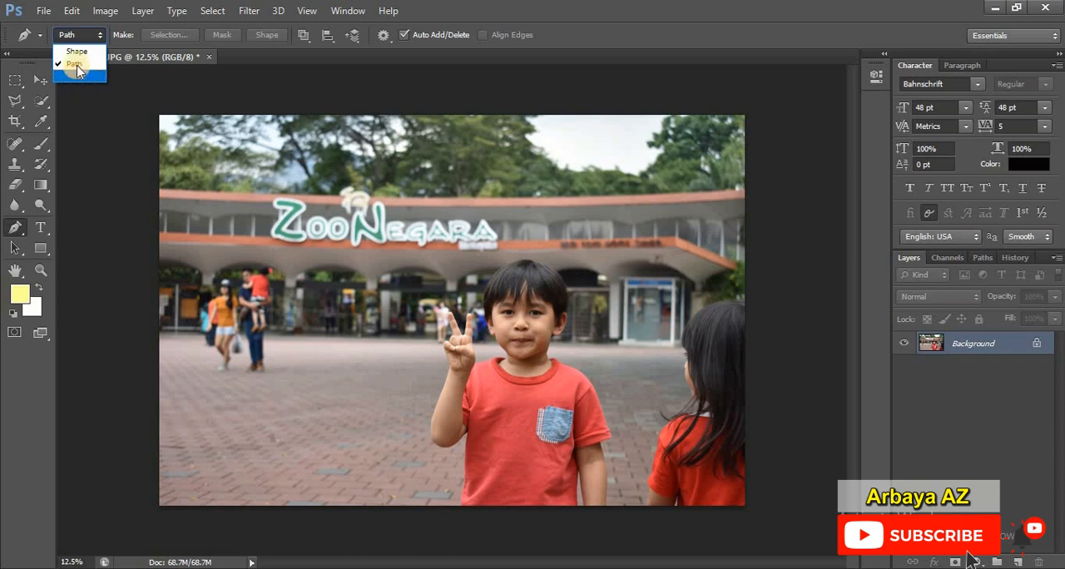
left_click(76, 65)
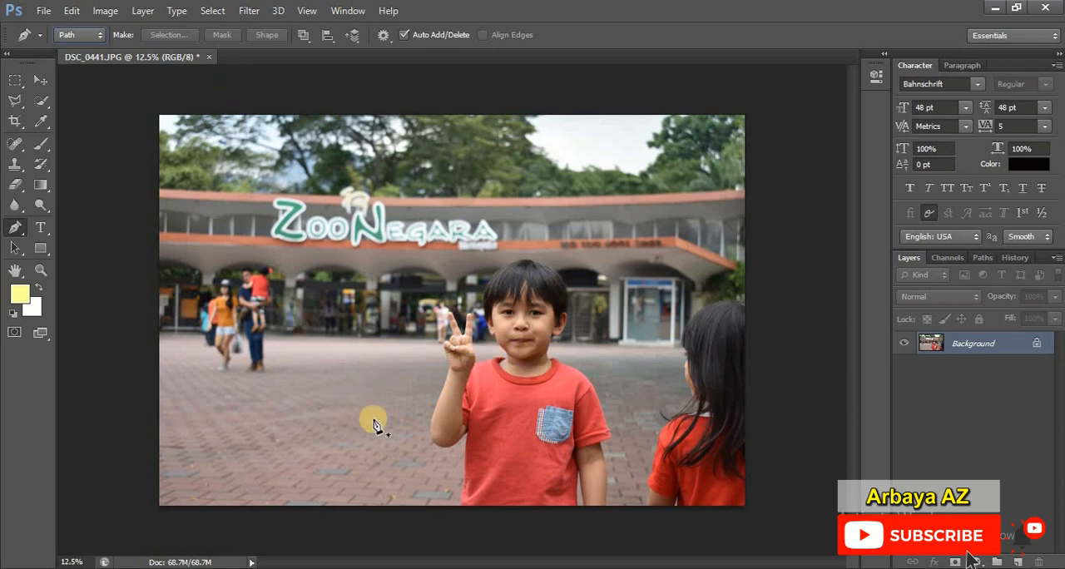
Step: Try out a few widely spaced Pen tool anchor points on the pavement beside the boy and remove them
left_click(301, 408)
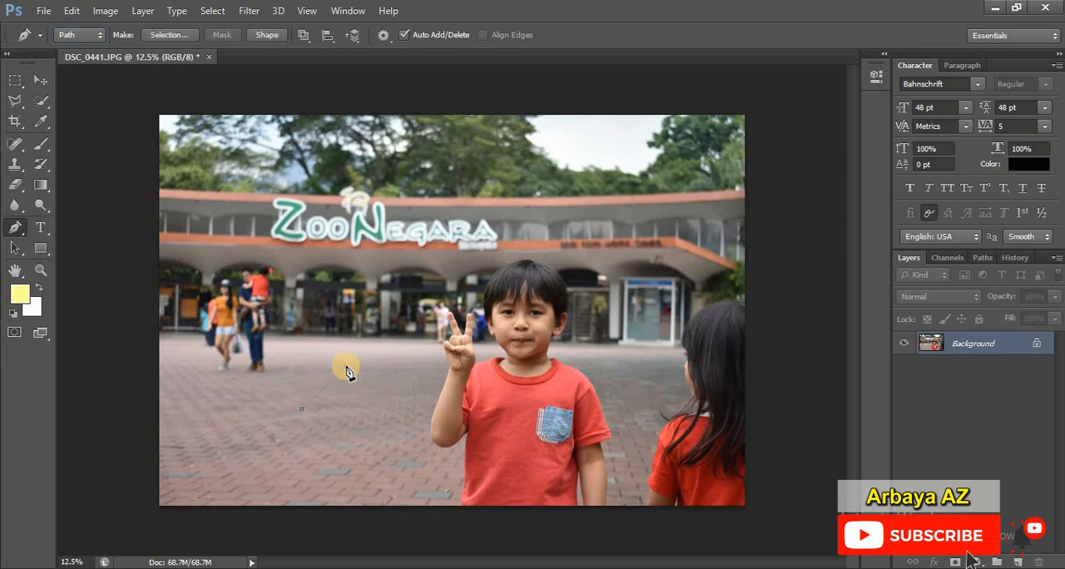
key("ctrl+z")
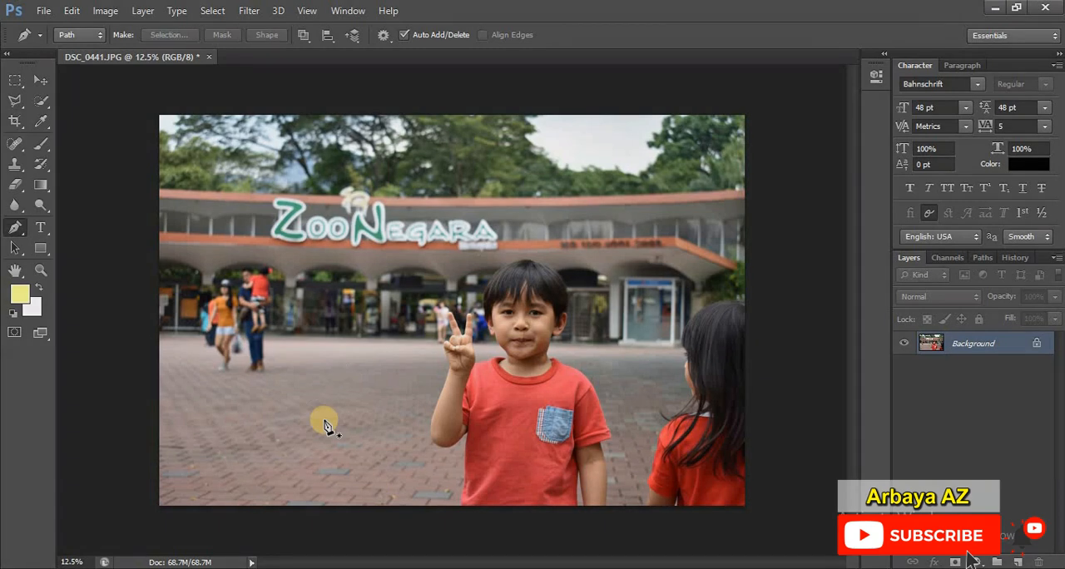
left_click(323, 419)
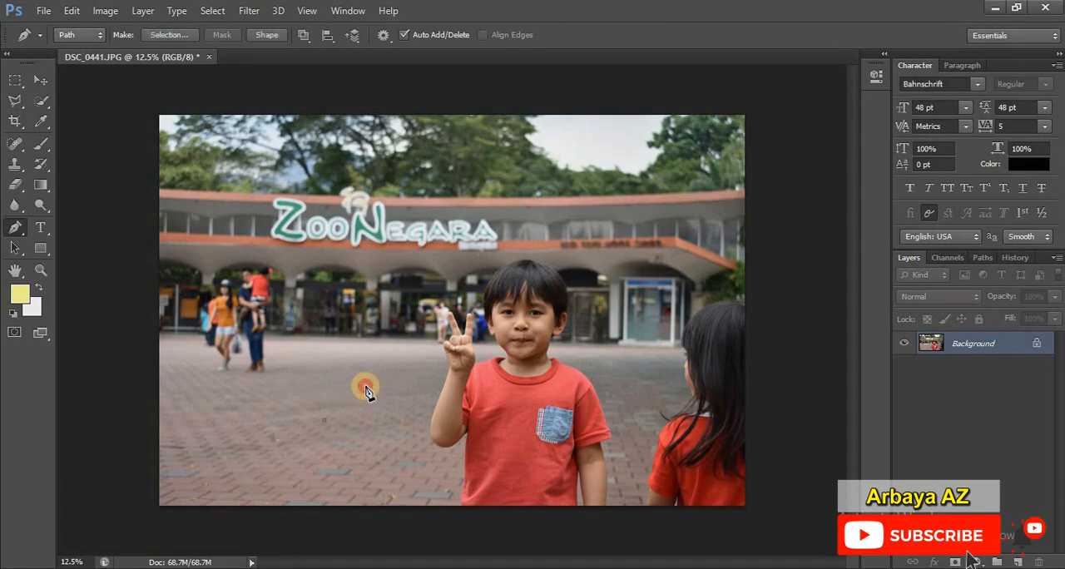
mouse_move(366, 391)
left_mouse_down()
mouse_move(383, 391)
mouse_move(376, 370)
mouse_move(390, 373)
mouse_move(371, 376)
mouse_move(378, 382)
left_mouse_up()
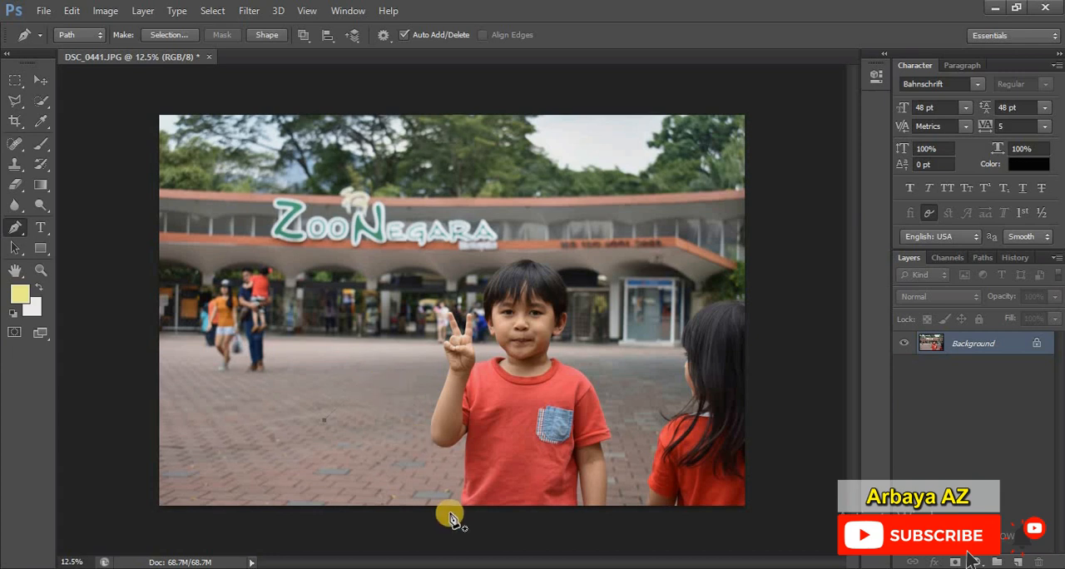
key("Escape")
Step: Test a diagonal row of closely spaced anchor points on the pavement and clear the trial path
left_click(336, 430)
left_click(343, 427)
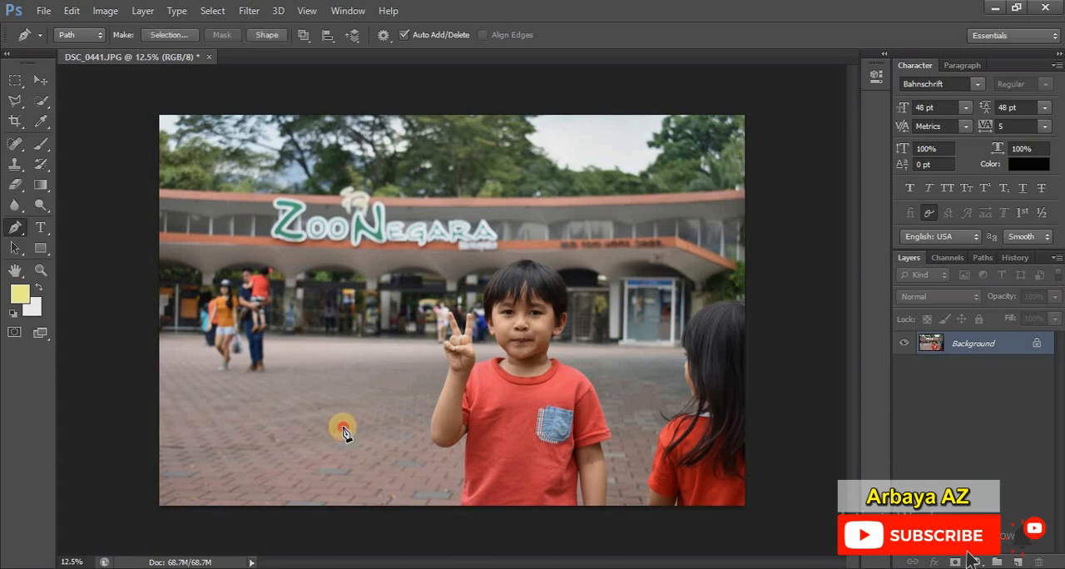
left_click(353, 420)
left_click(360, 411)
left_click(368, 406)
left_click(371, 401)
left_click(380, 396)
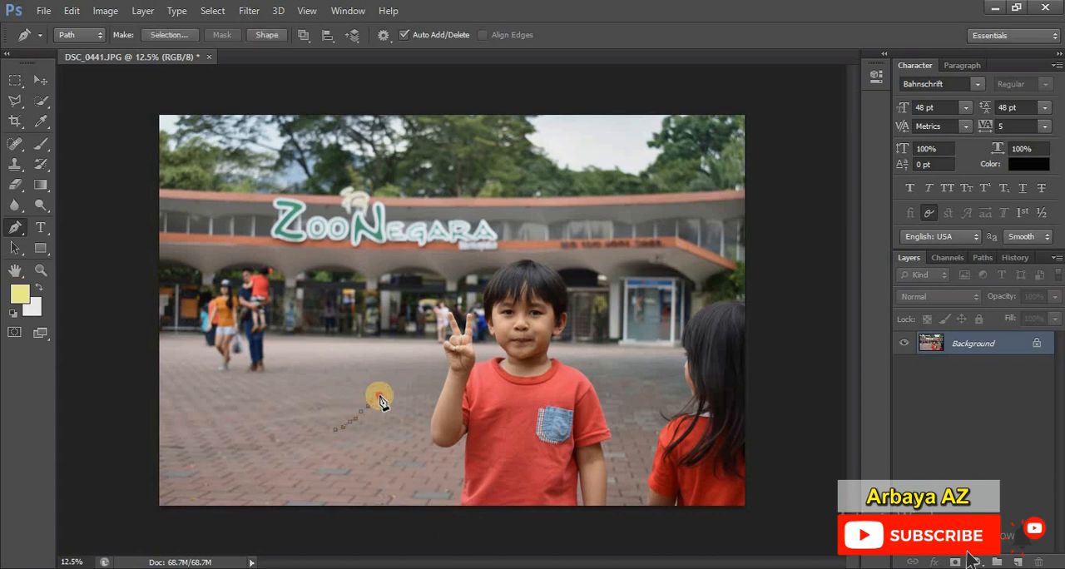
left_click(382, 393)
key("Escape")
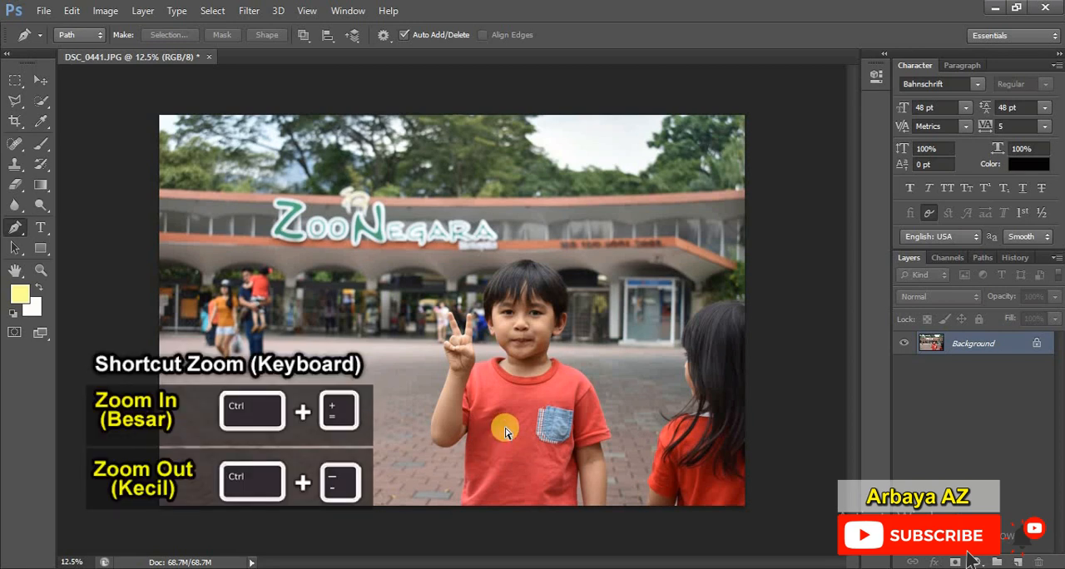
Step: Examine the boy's outline at 50% zoom, from his hair and raised hand down to the shirt pocket
key("ctrl+plus")
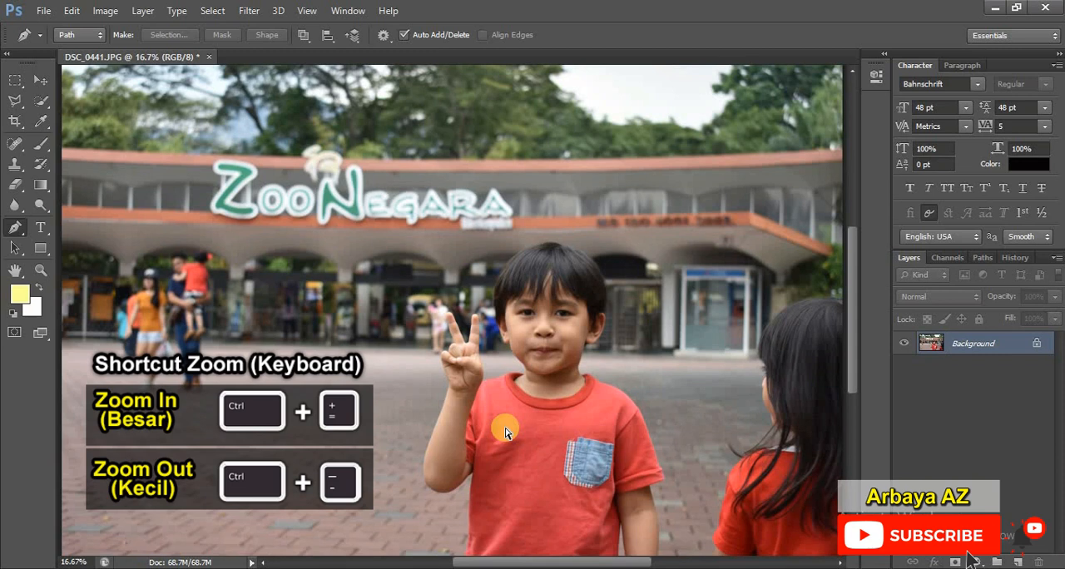
key("ctrl+plus")
key("ctrl+plus")
key("ctrl+plus")
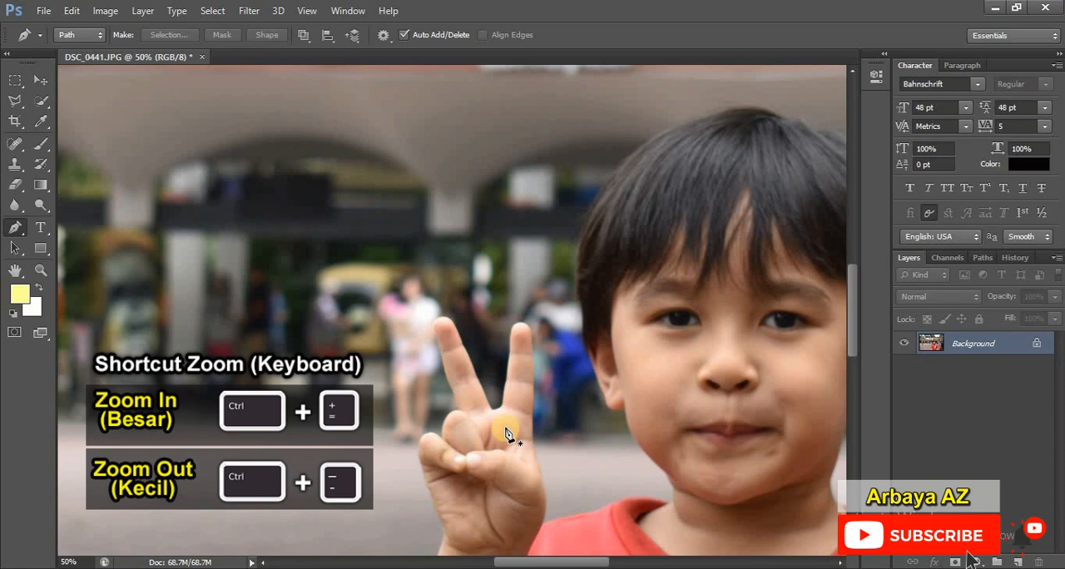
scroll(508, 432, "down", 3)
scroll(508, 432, "up", 3)
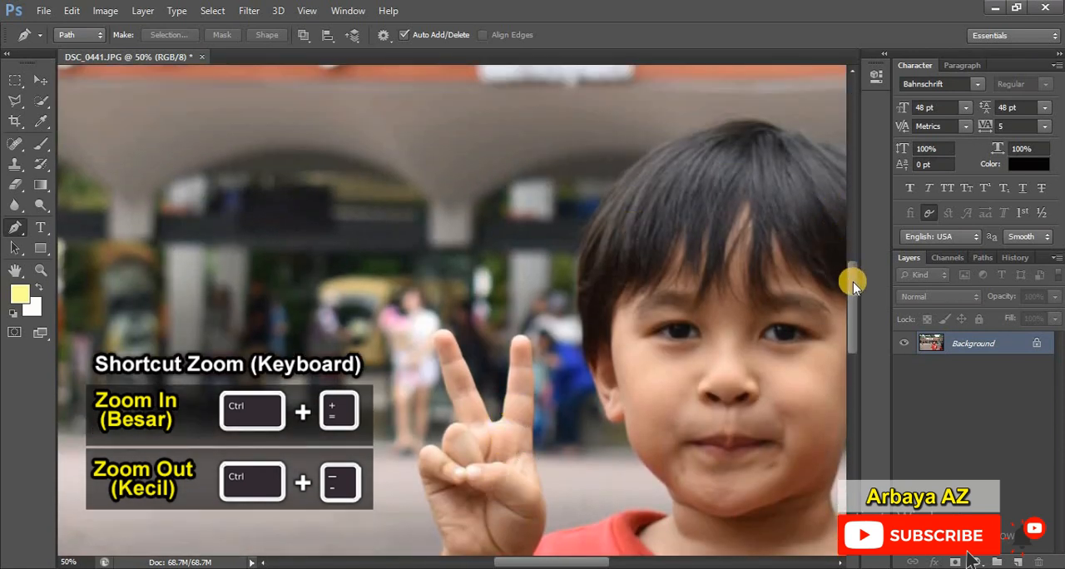
left_click_drag(854, 289, 858, 337)
left_click_drag(641, 562, 613, 561)
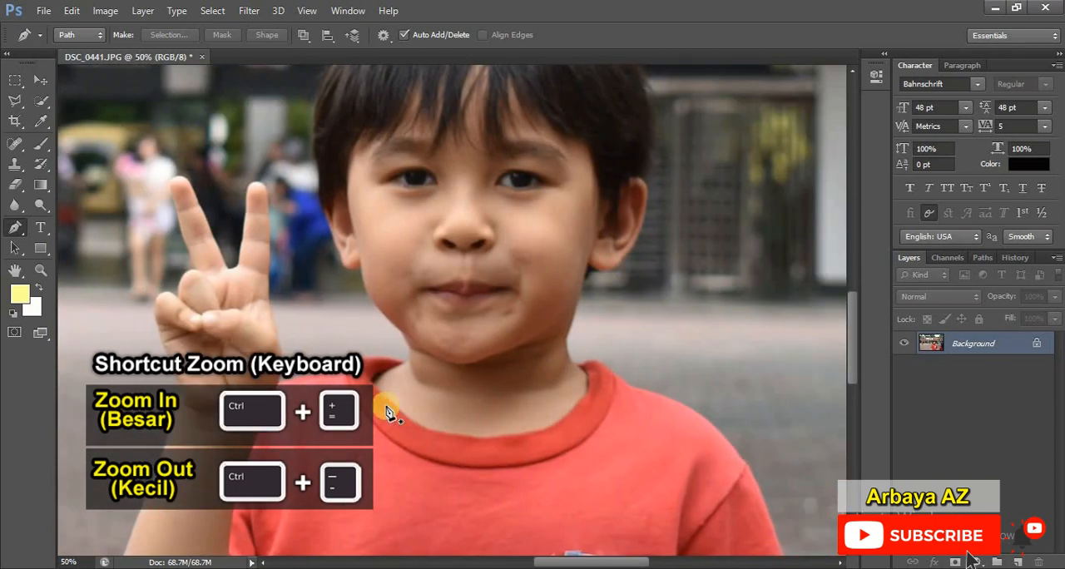
scroll(379, 420, "down", 6)
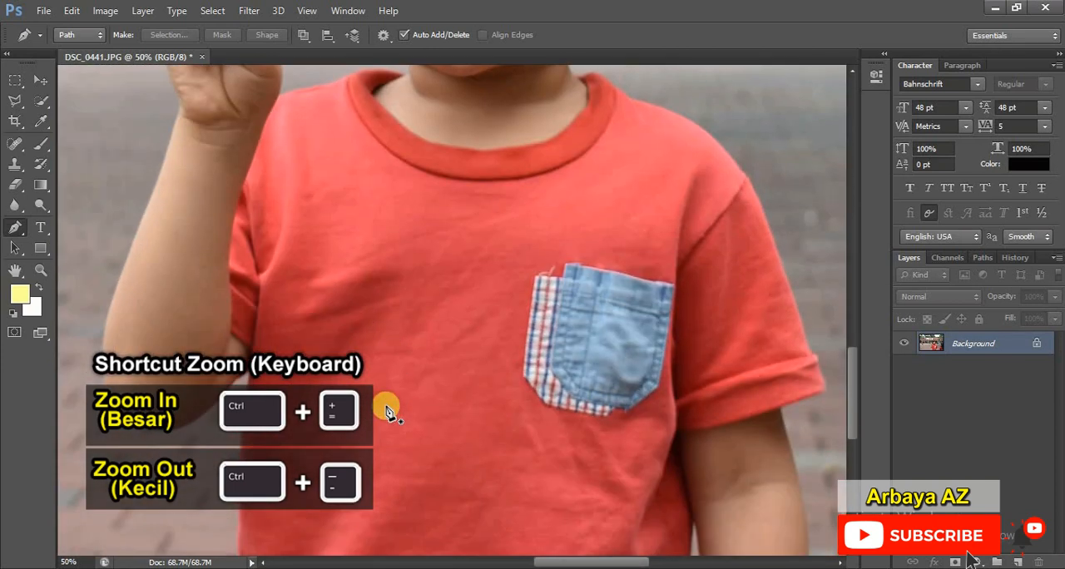
scroll(387, 413, "up", 6)
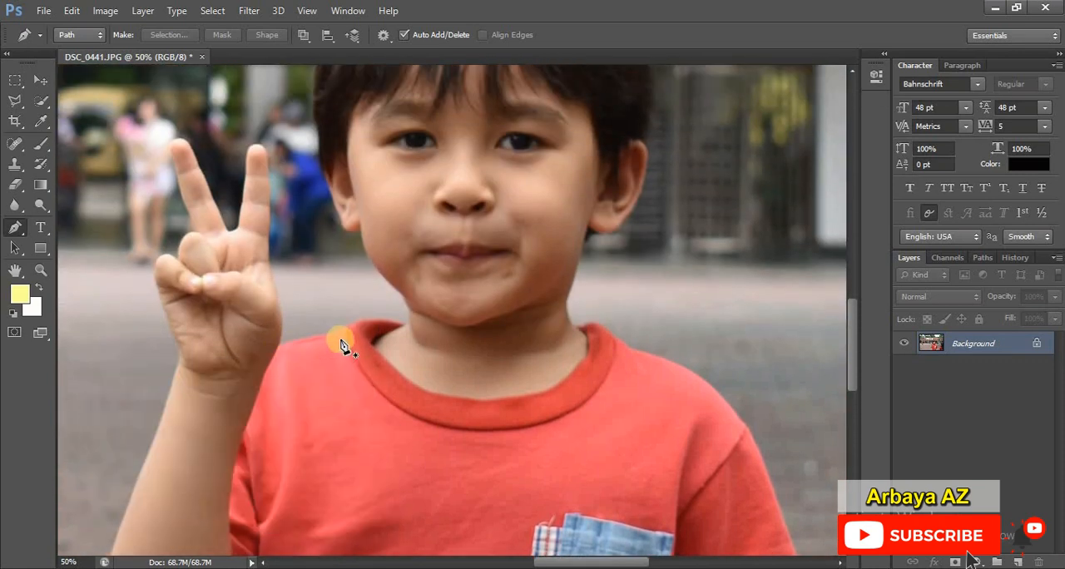
Step: Start a path at the shirt's hem below the boy's bent elbow and place anchor points up the shirt's side edge
scroll(343, 383, "down", 6)
scroll(342, 384, "down", 6)
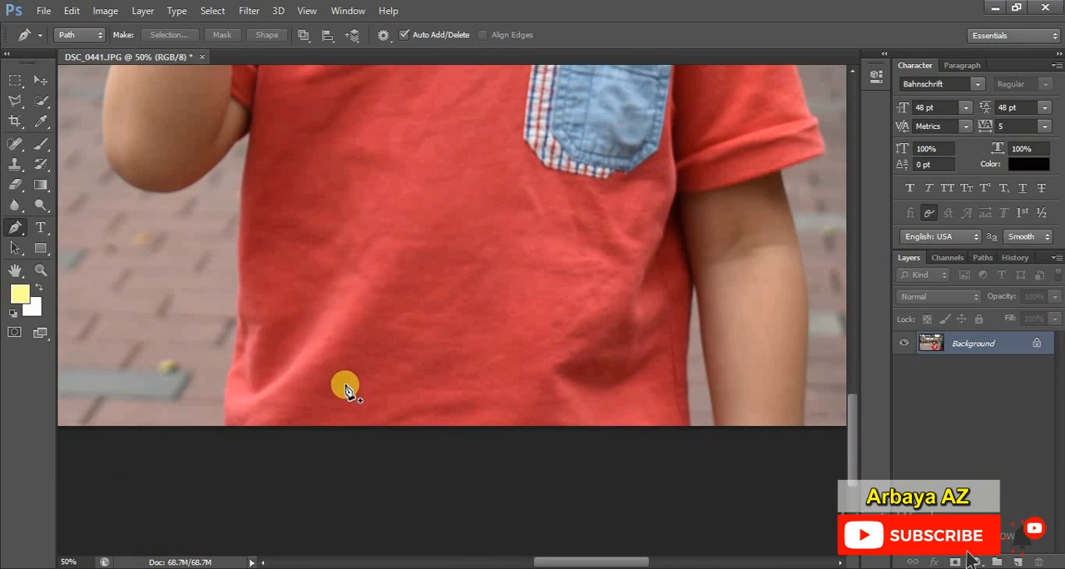
left_click(226, 425)
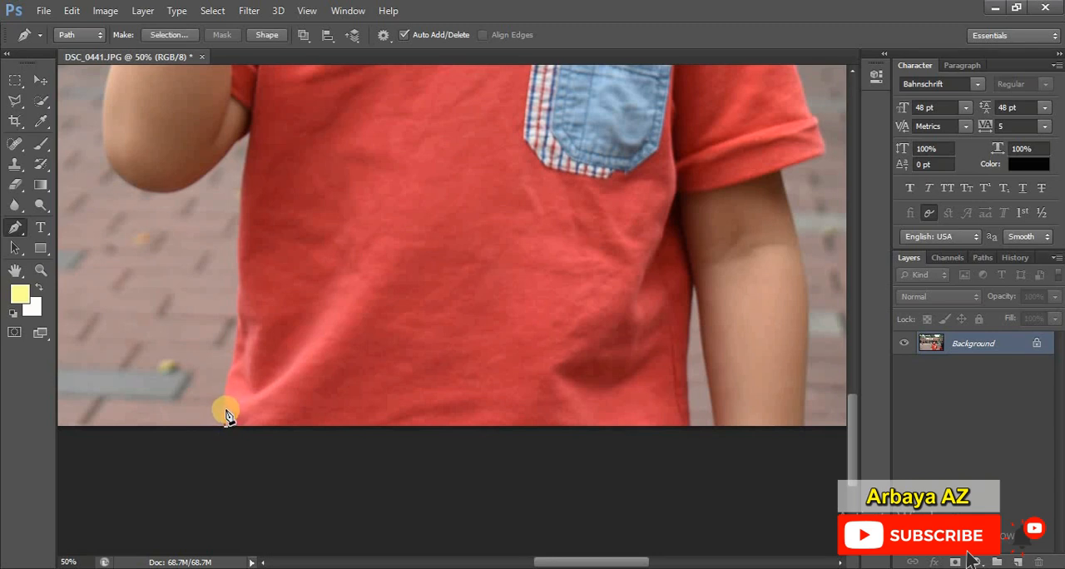
left_click(226, 391)
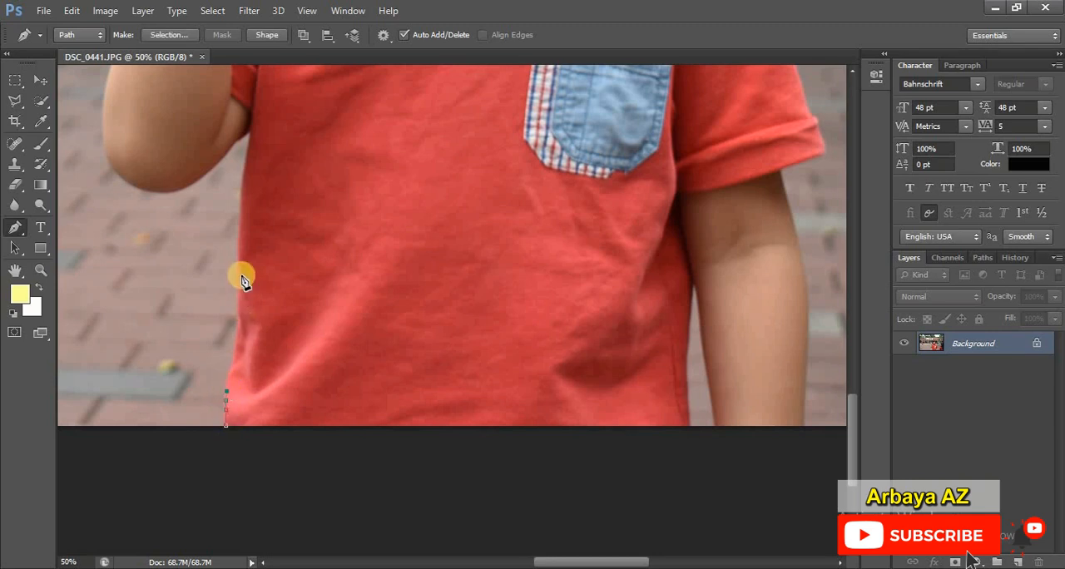
left_click(243, 203)
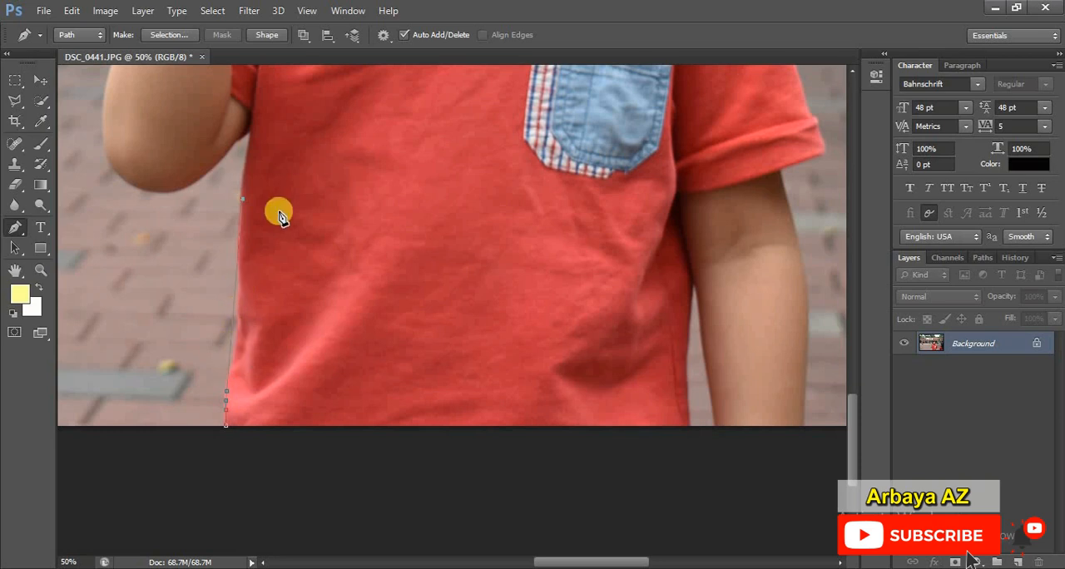
scroll(284, 238, "up", 2)
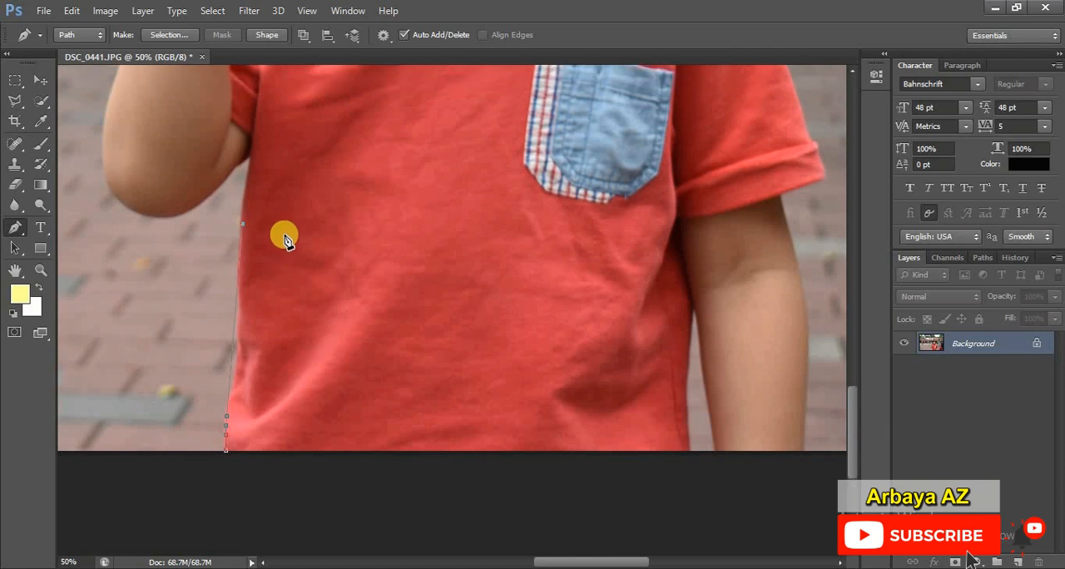
scroll(284, 239, "up", 2)
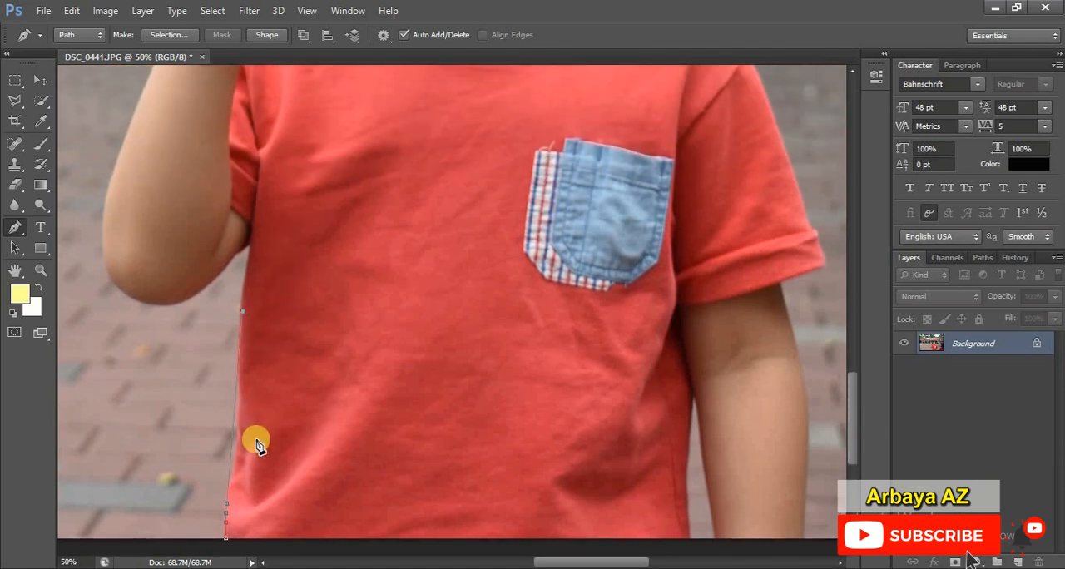
Step: Place trial anchor points across the shirt front and step back through the history to the points near the hem
left_click_drag(536, 198, 517, 372)
left_click(383, 362)
left_click(1017, 258)
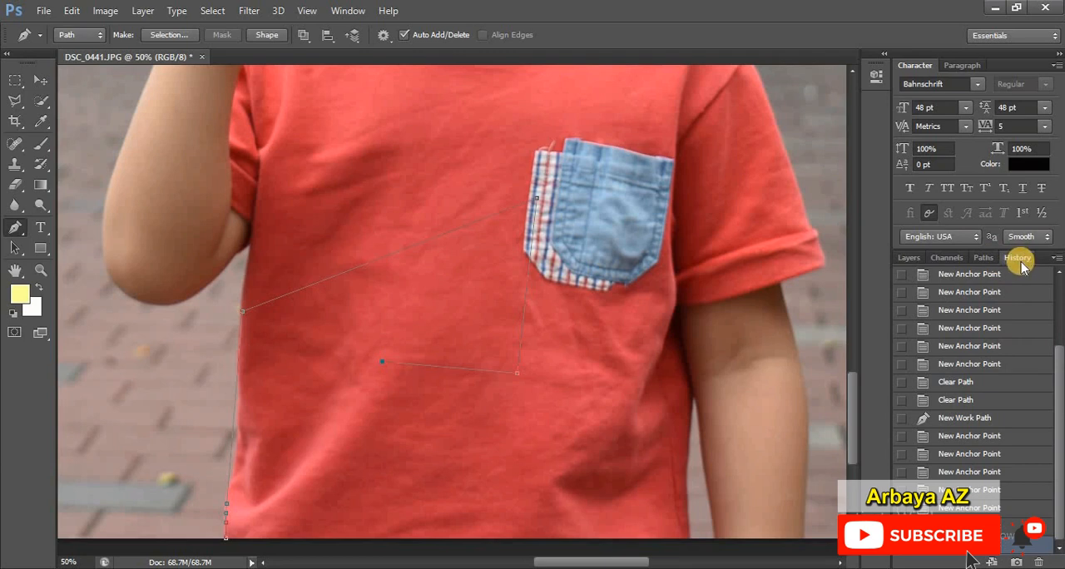
left_click(346, 11)
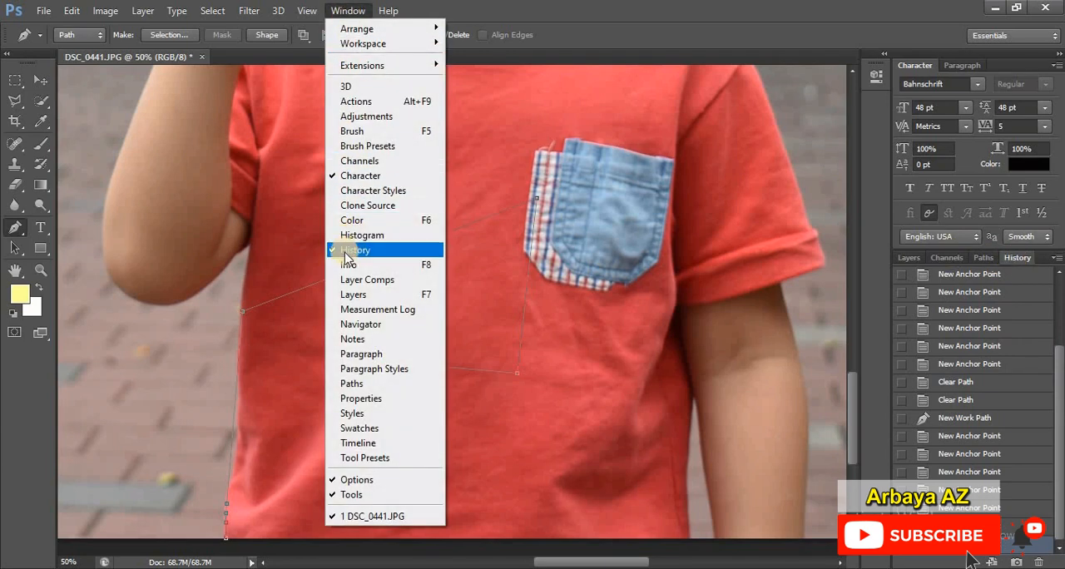
left_click(1059, 410)
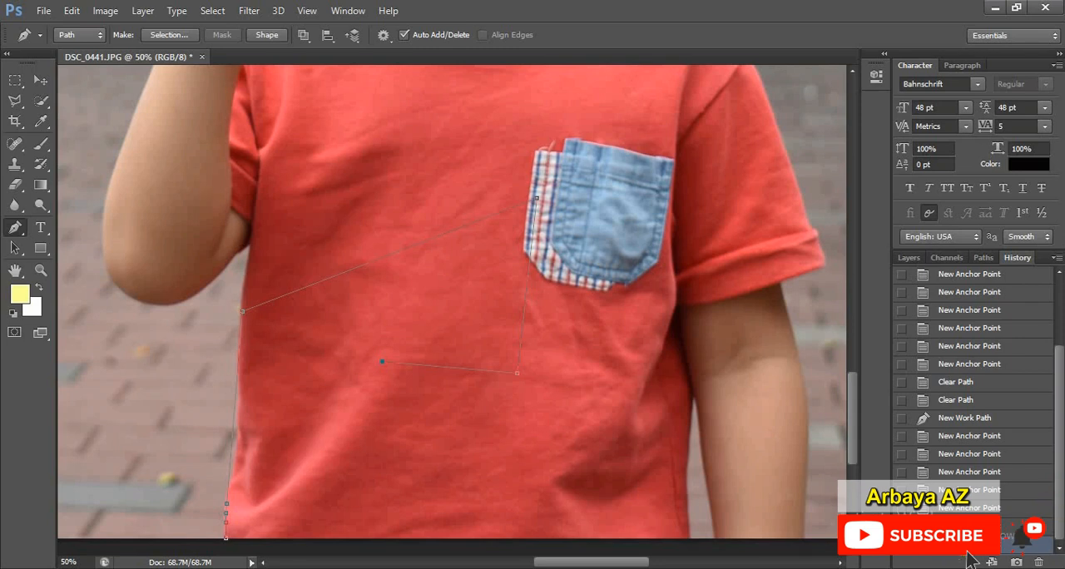
left_click(1022, 505)
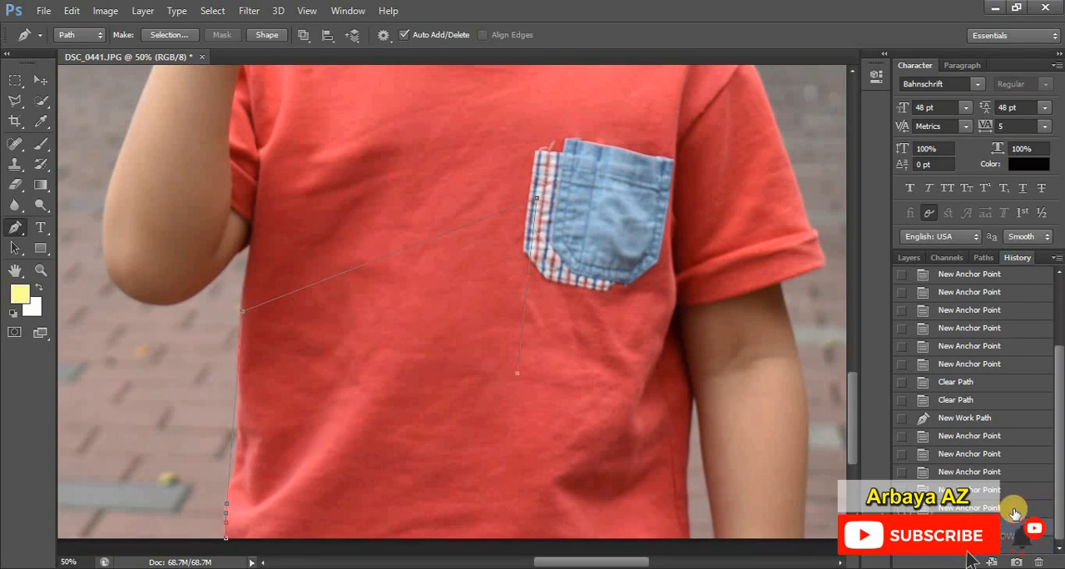
left_click(1023, 489)
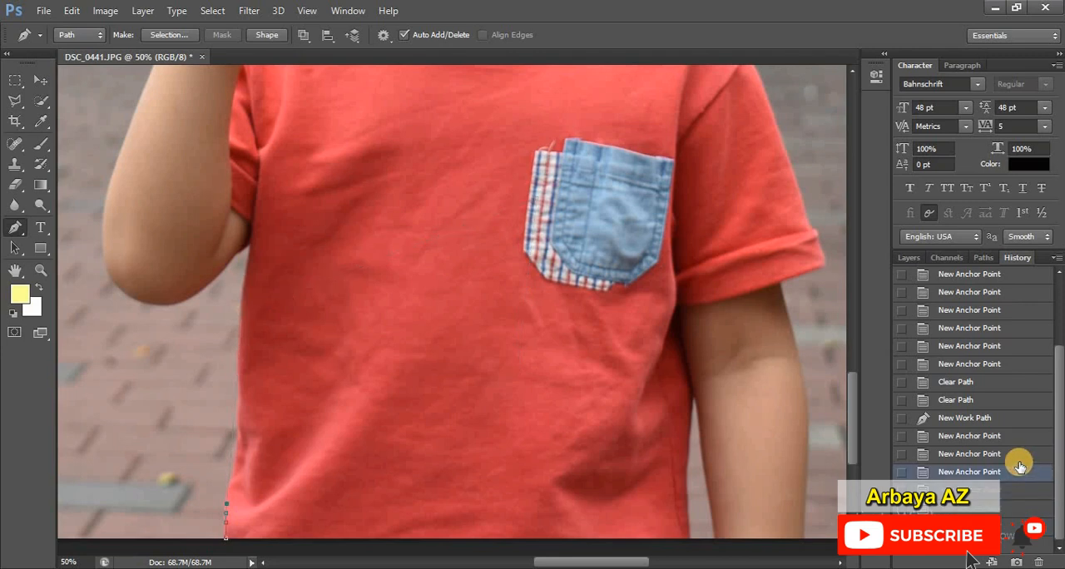
Step: Extend the path up the lower side edge of the shirt and step back to an earlier anchor point in the history
scroll(190, 475, "down", 3)
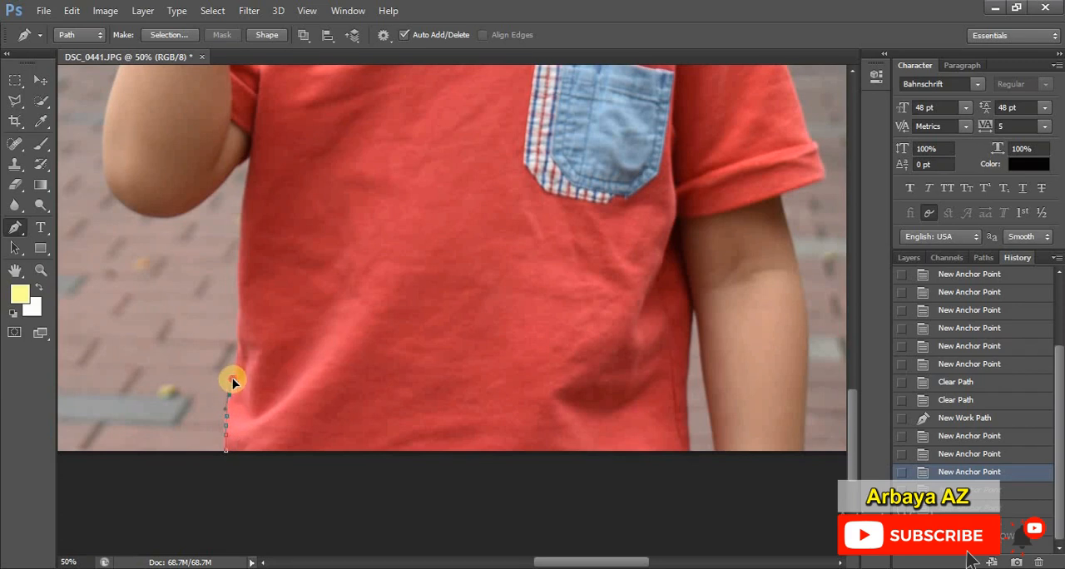
left_click_drag(233, 380, 235, 367)
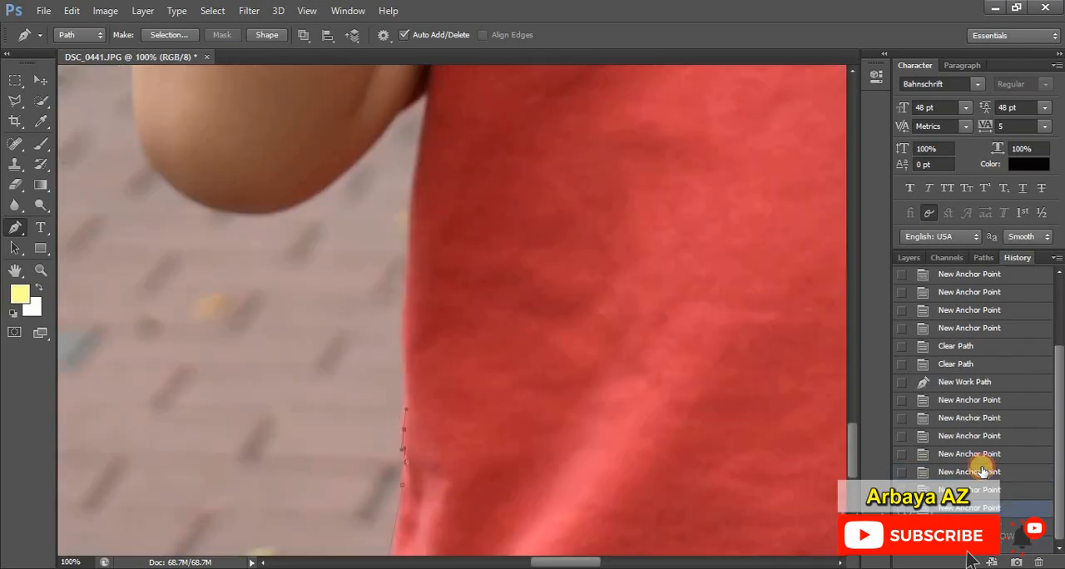
left_click(983, 472)
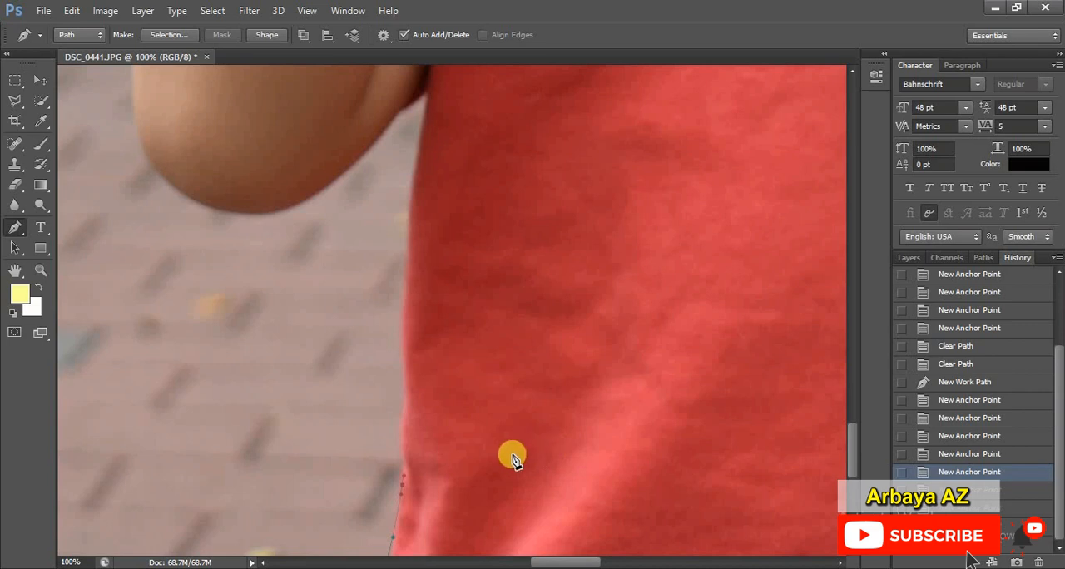
Step: Try two anchor points on the pavement beside the shirt edge and step back through the history to remove them
left_click(394, 432)
left_click(396, 407)
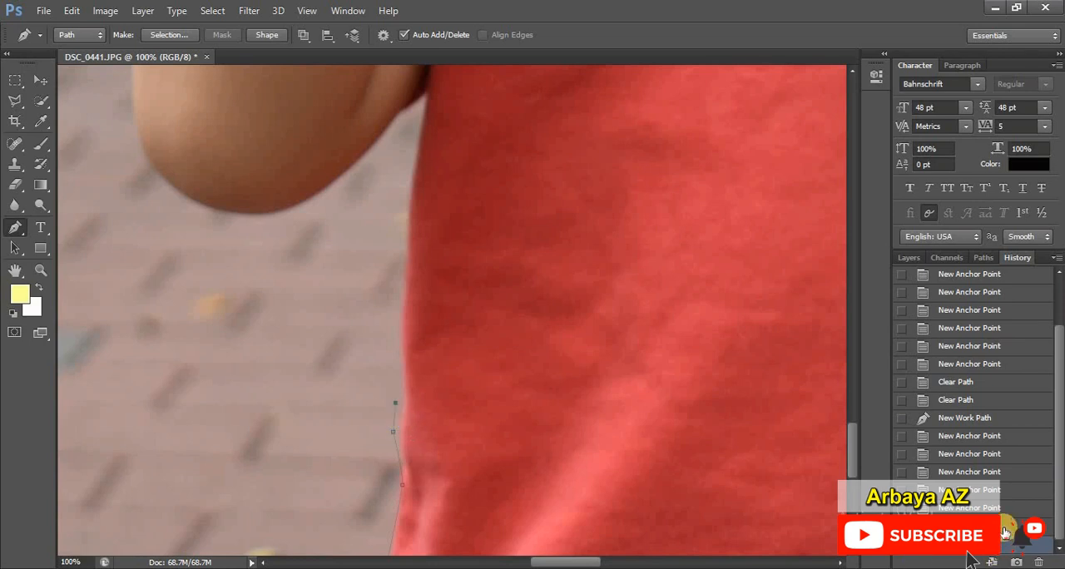
left_click(1004, 523)
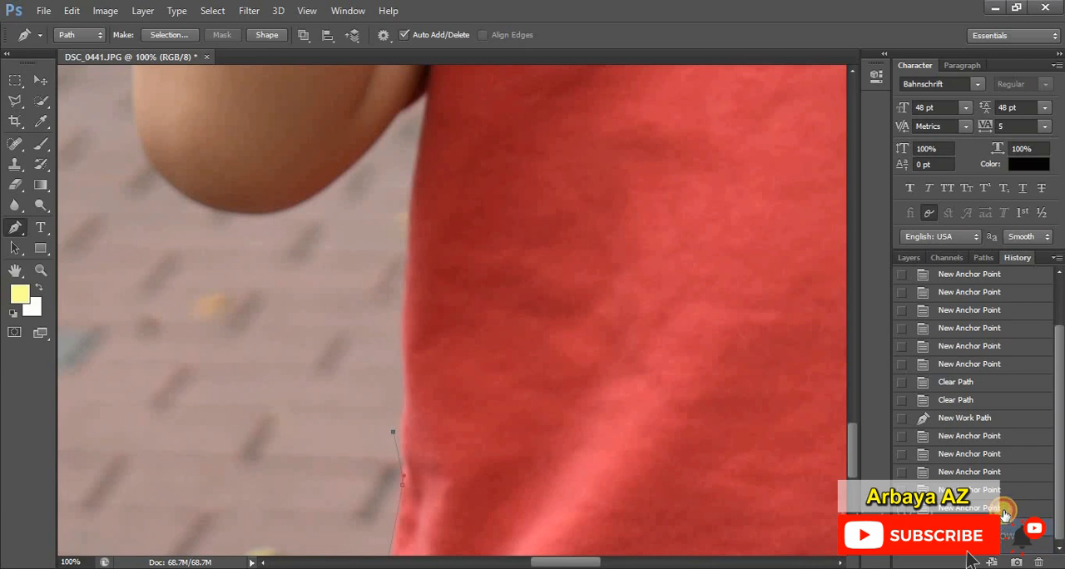
left_click(1004, 511)
Step: Place closely spaced anchor points along the shirt's side edge, directly above the last kept point
left_click(403, 452)
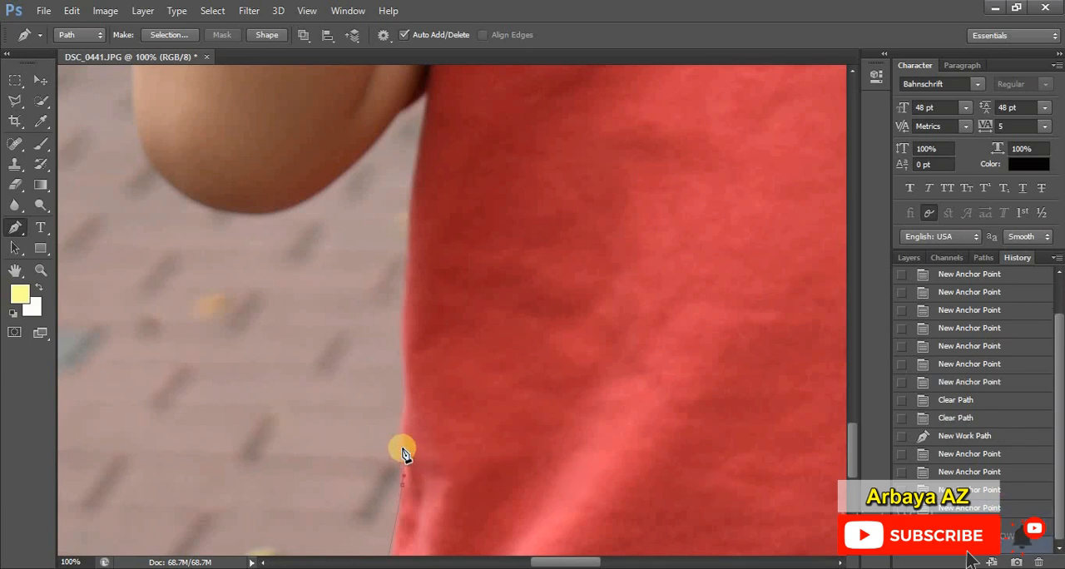
left_click(403, 447)
left_click(403, 428)
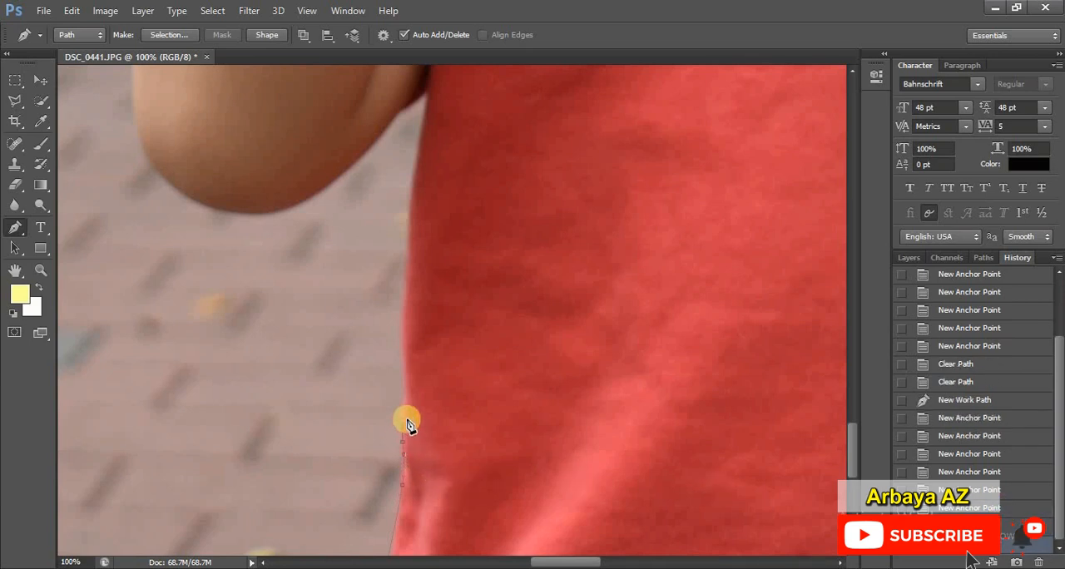
left_click(406, 407)
left_click(407, 391)
Step: Continue the path up the shirt's side edge to just below the bent arm
scroll(412, 390, "up", 3)
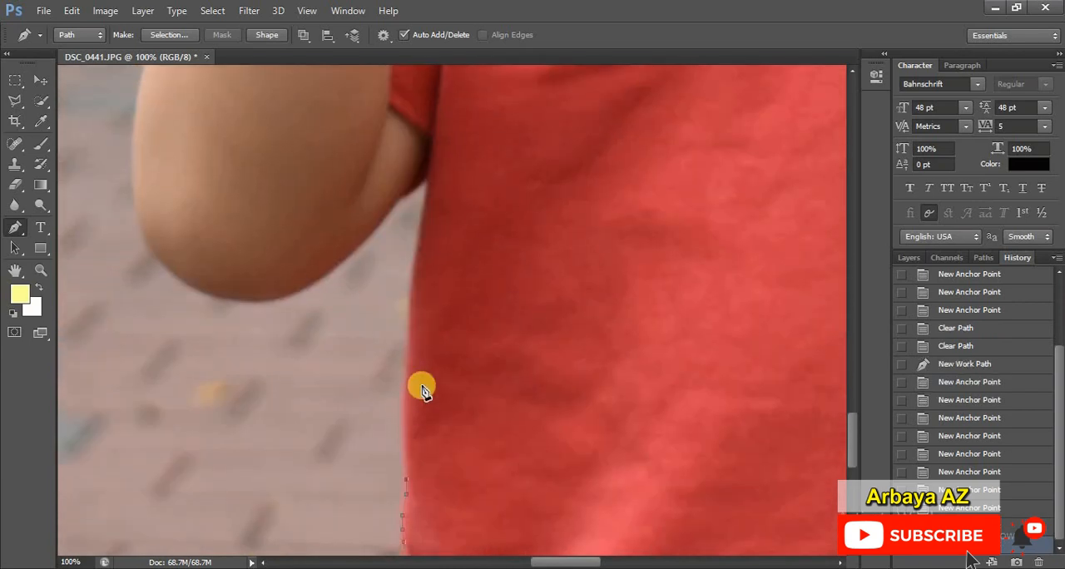
left_click(475, 377)
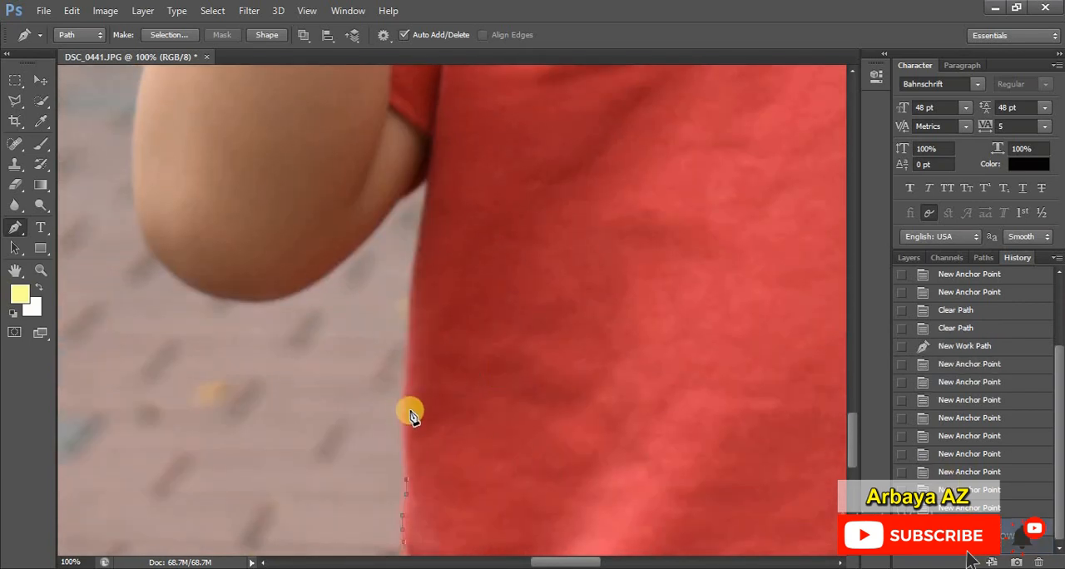
scroll(428, 371, "up", 2)
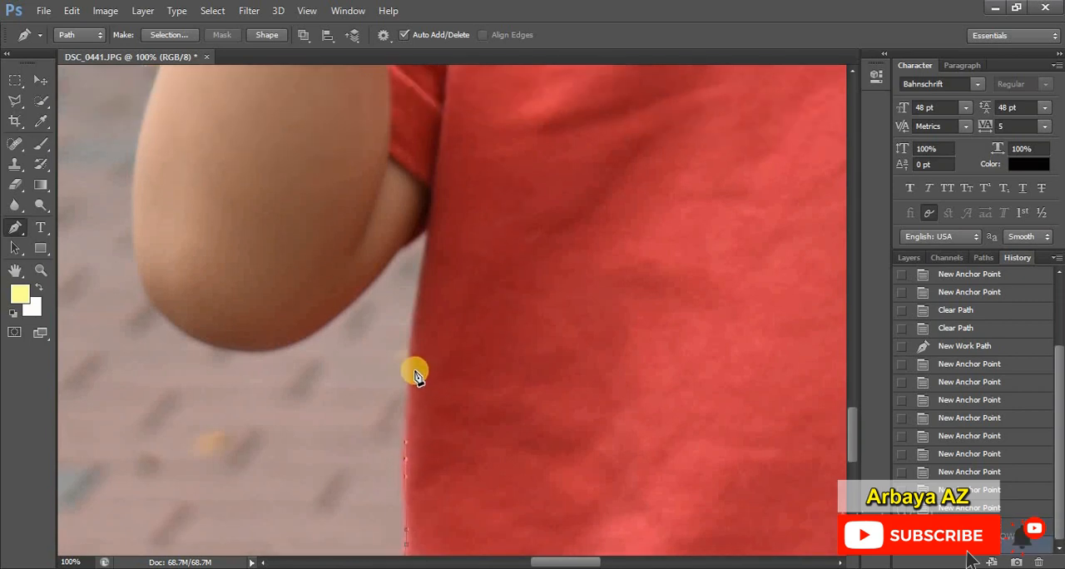
left_click_drag(411, 363, 414, 354)
left_click_drag(417, 317, 427, 266)
scroll(440, 248, "down", 4)
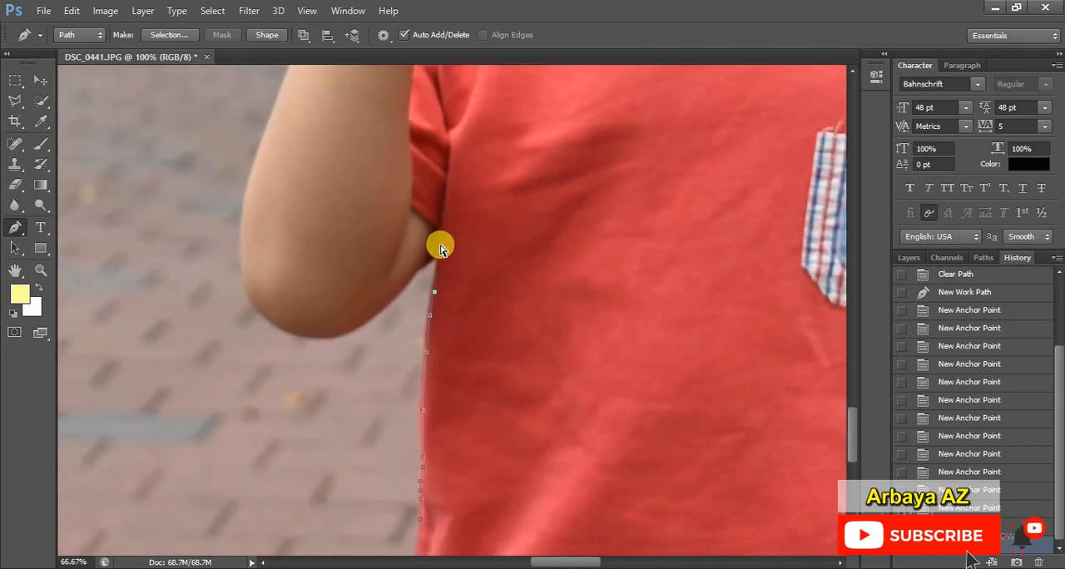
Step: Extend the path to where the arm meets the shirt and trace around the underside of the bent elbow
scroll(441, 248, "down", 2)
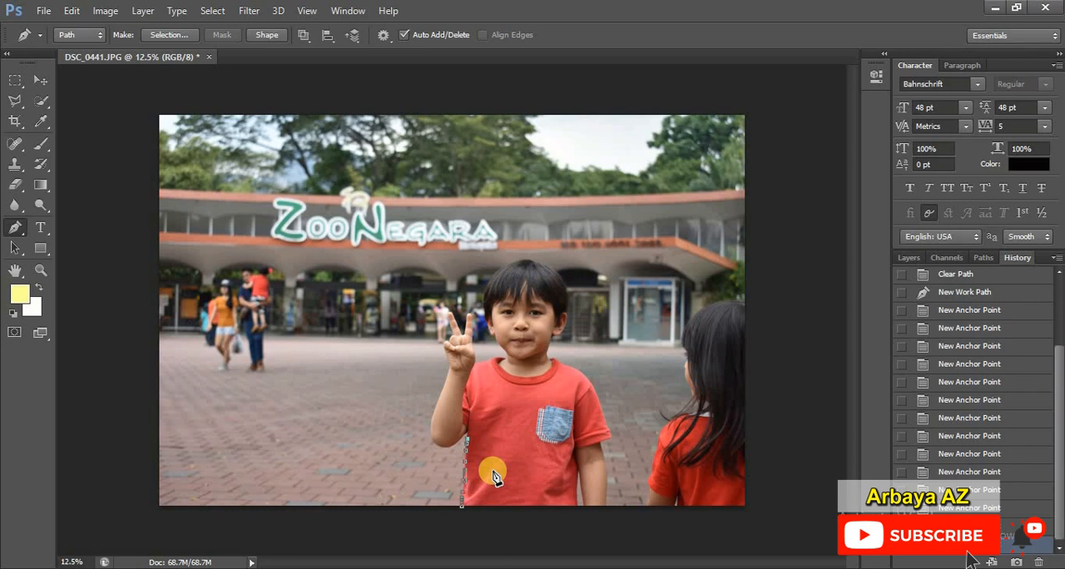
key("ctrl+plus")
key("ctrl+plus")
key("ctrl+plus")
key("ctrl+plus")
key("ctrl+plus")
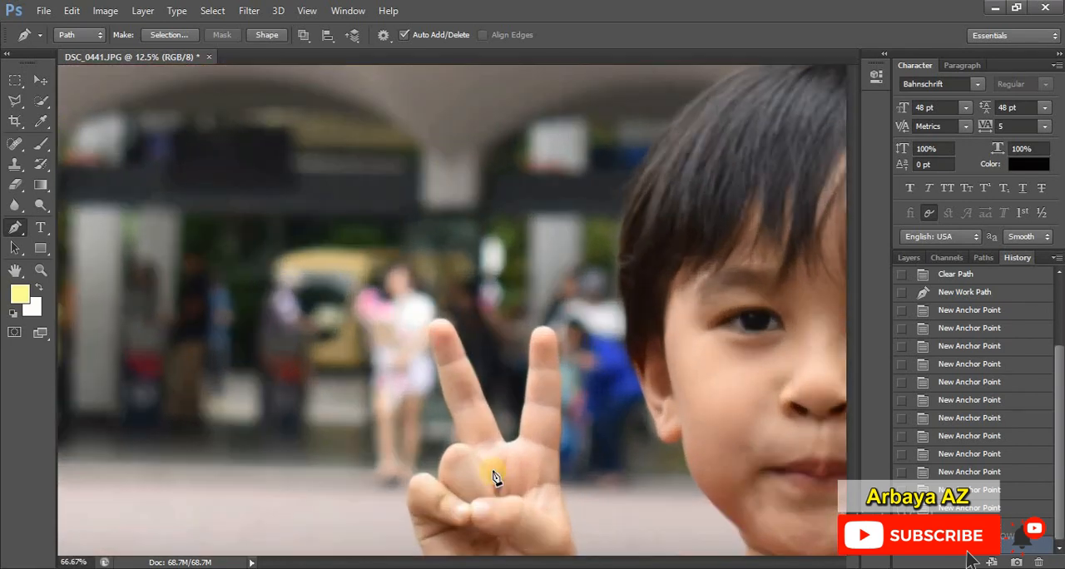
scroll(540, 332, "down", 2)
scroll(536, 331, "down", 5)
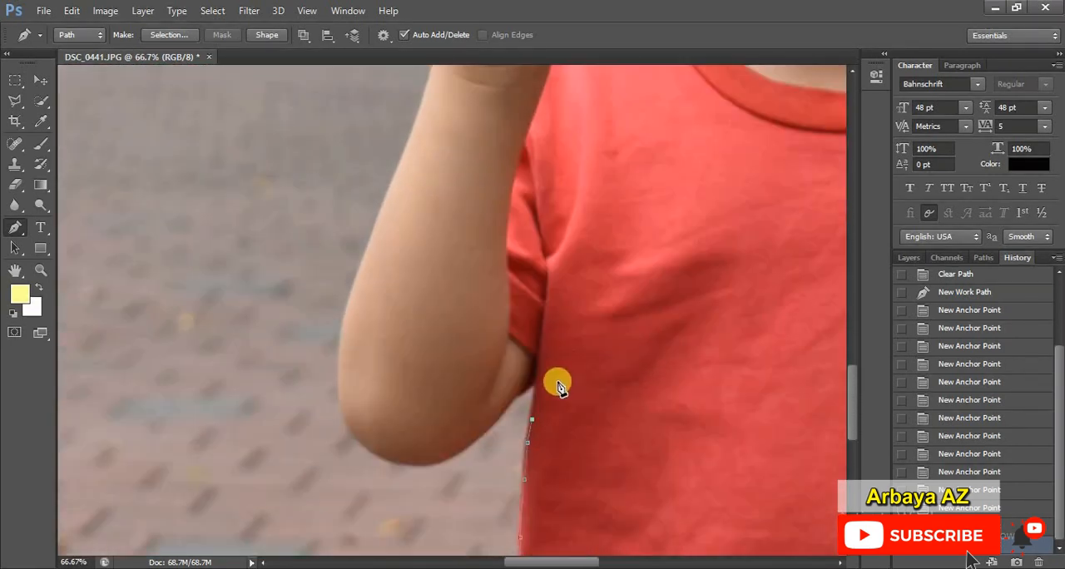
left_click(536, 379)
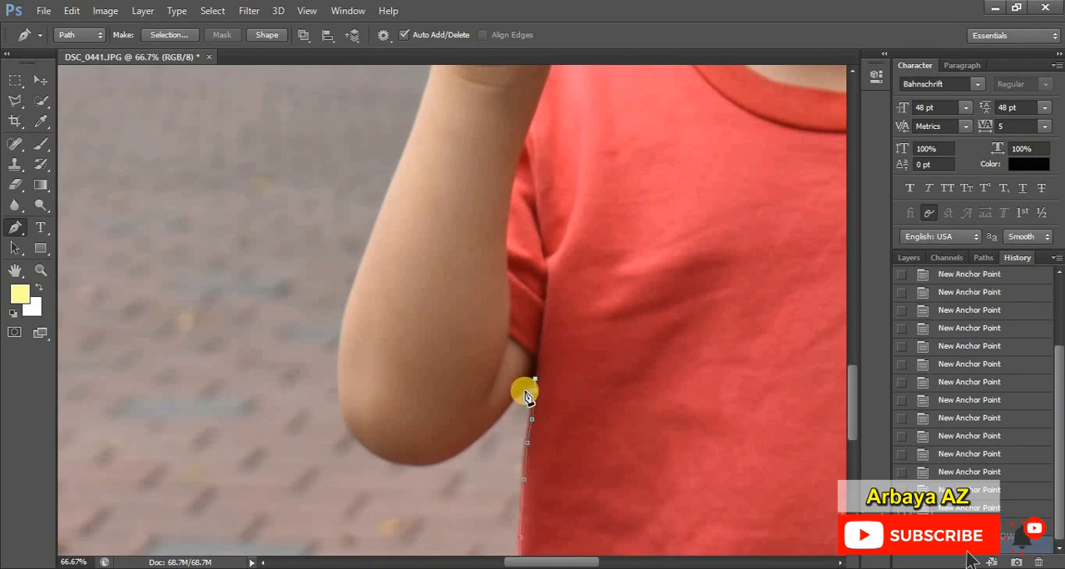
left_click(500, 415)
left_click(459, 454)
left_click(429, 464)
left_click(398, 463)
left_click_drag(378, 455, 346, 422)
Step: Trace the outer edge of the forearm, wrist and palm up to the curled little finger
scroll(380, 350, "up", 4)
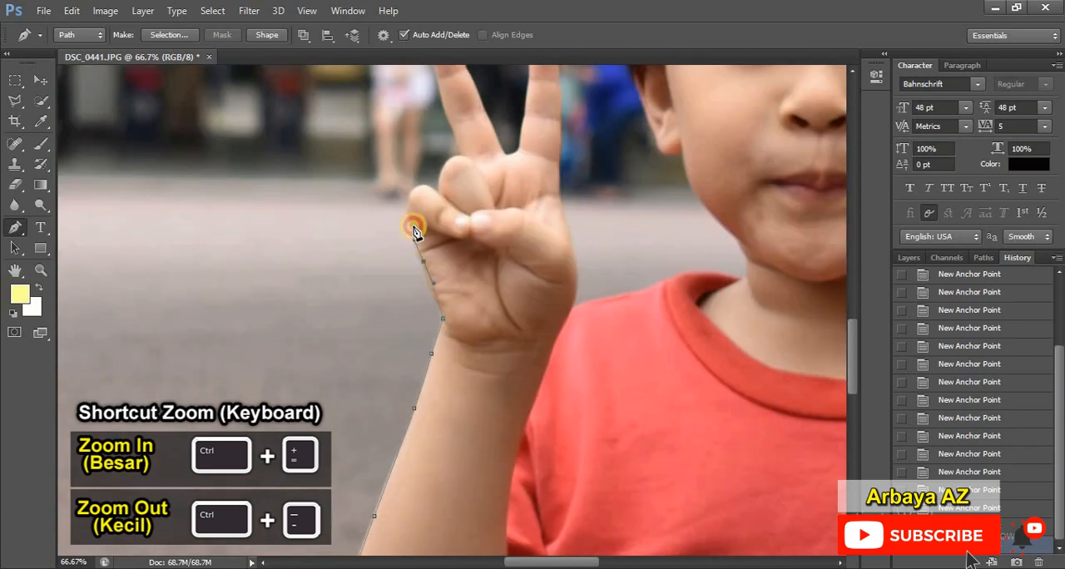
key("ctrl+plus")
key("ctrl+plus")
key("ctrl+plus")
scroll(479, 230, "up", 7)
left_click_drag(258, 383, 250, 334)
left_click(253, 293)
Step: Continue the path from the notch beside the little finger over the top of the curled ring finger
left_click(395, 263)
left_click(427, 127)
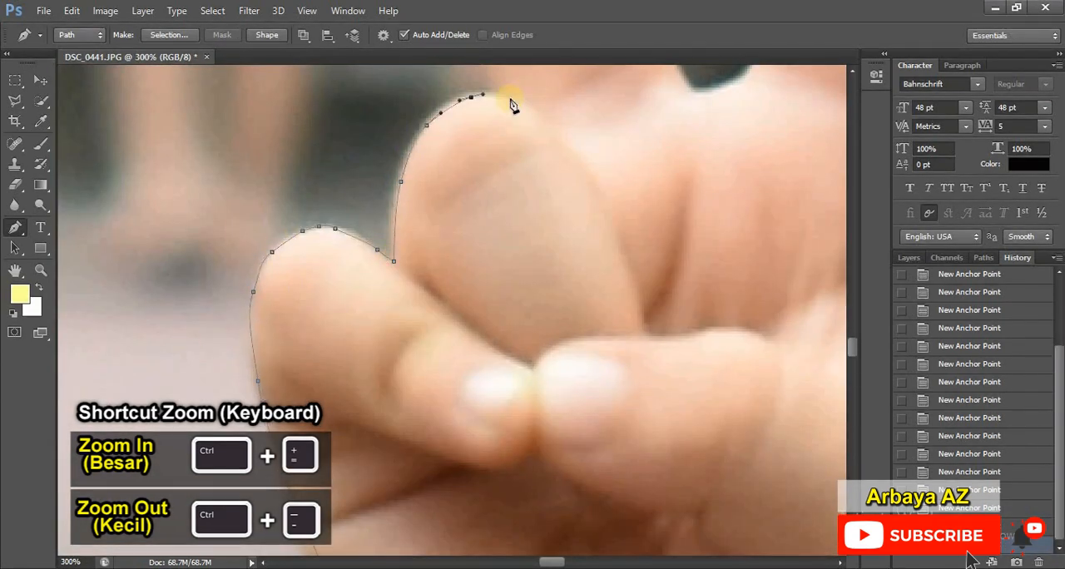
left_click_drag(513, 101, 525, 108)
left_click_drag(598, 188, 612, 208)
Step: Trace the outer edge of the raised middle finger from its base up to the fingertip
key("ctrl+minus")
key("ctrl+minus")
key("ctrl+plus")
key("ctrl+plus")
scroll(447, 185, "up", 10)
left_click_drag(460, 420, 430, 344)
left_click_drag(382, 166, 369, 112)
scroll(369, 112, "up", 3)
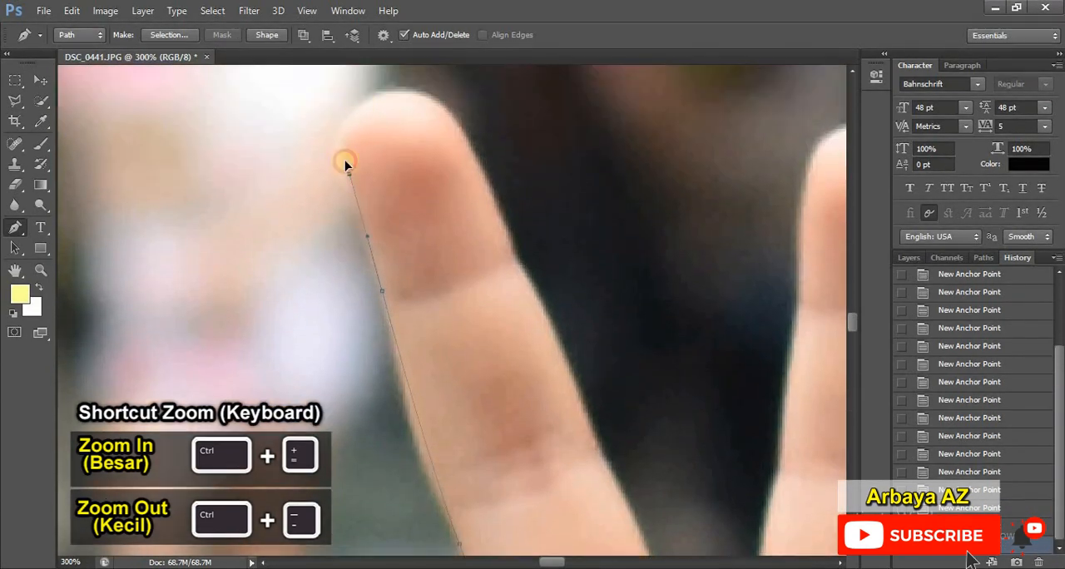
left_click_drag(348, 174, 343, 153)
Step: Trace from the middle fingertip down its inner edge to the base of the V between the raised fingers
left_click_drag(462, 129, 475, 159)
left_click_drag(516, 259, 529, 286)
scroll(529, 286, "down", 3)
left_click_drag(588, 285, 603, 320)
left_click_drag(654, 428, 668, 463)
Step: Trace the inner edge of the raised index finger from the V up to the fingertip
left_click_drag(759, 433, 765, 380)
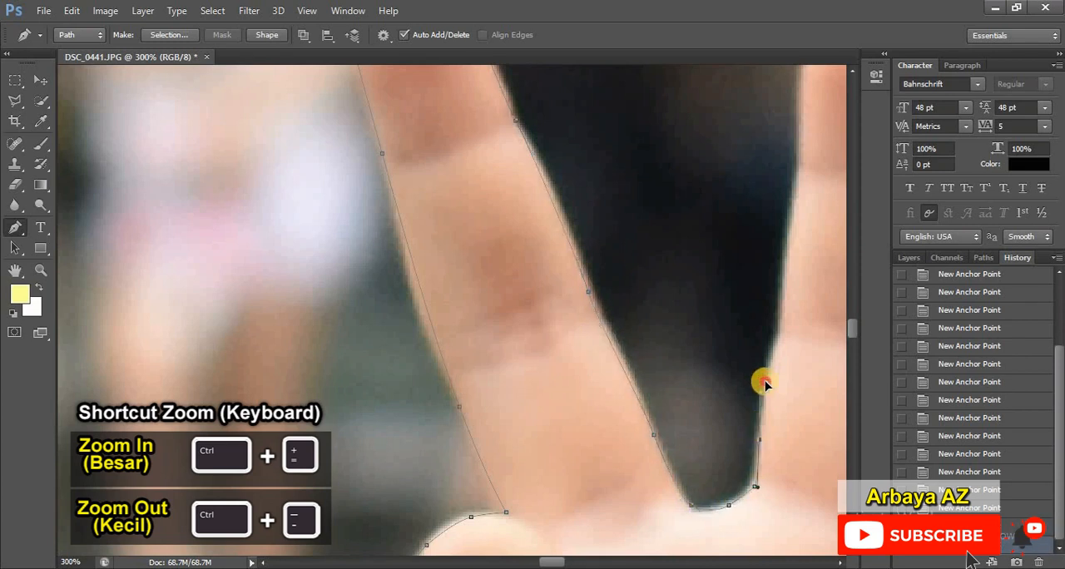
left_click_drag(780, 288, 785, 242)
scroll(784, 243, "up", 2)
left_click_drag(560, 562, 570, 562)
left_click_drag(392, 236, 392, 193)
scroll(392, 194, "up", 3)
left_click_drag(418, 182, 432, 169)
Step: Curve the path over the index fingertip and down the finger's outer edge, undoing one misplaced anchor point
left_click_drag(497, 181, 510, 200)
left_click_drag(526, 373, 528, 397)
key("ctrl+z")
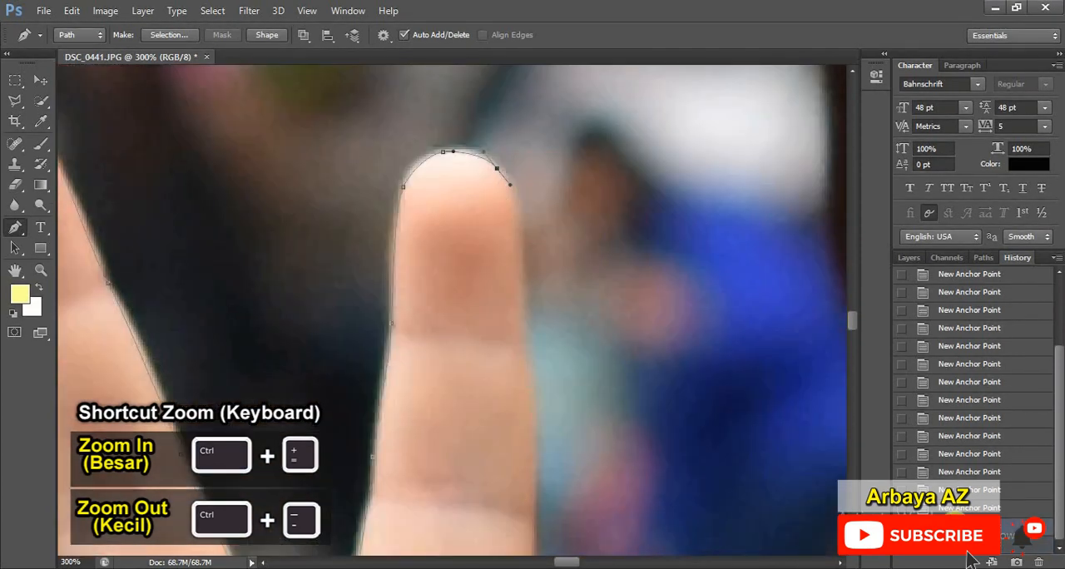
scroll(518, 250, "down", 3)
left_click_drag(530, 234, 535, 291)
scroll(535, 326, "down", 6)
mouse_move(525, 334)
left_mouse_down()
mouse_move(521, 407)
mouse_move(531, 420)
left_mouse_up()
Step: Continue the path down the thumb side of the raised hand toward the shirt's shoulder
scroll(522, 405, "down", 1)
key("ctrl+minus")
scroll(536, 391, "down", 6)
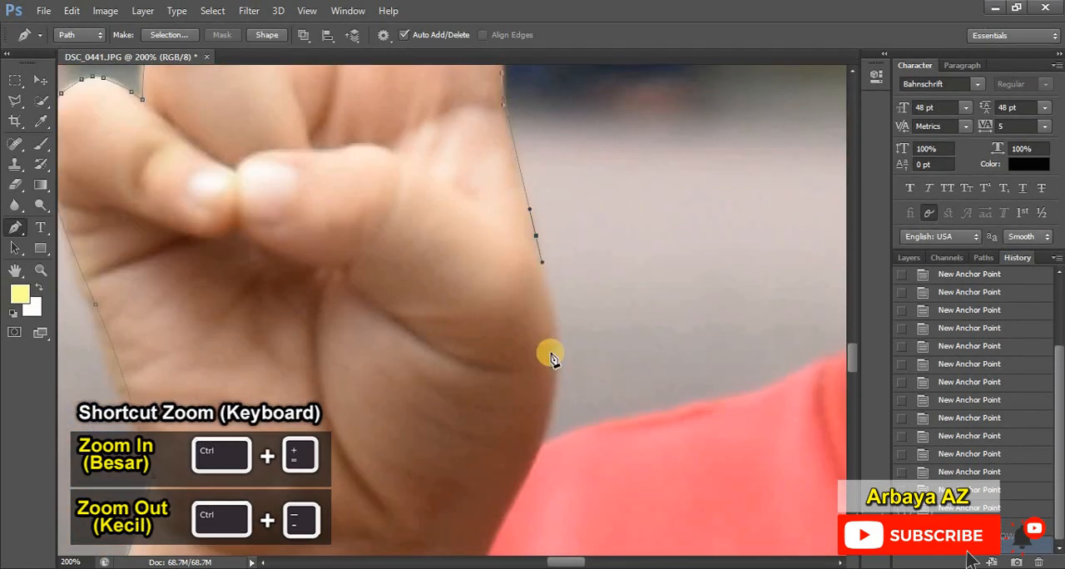
left_click_drag(549, 350, 546, 422)
Step: Trace the shirt's shoulder beside the raised hand and the collar edge up to the neck
left_click_drag(572, 563, 587, 565)
left_click(476, 376)
left_click_drag(559, 342, 594, 338)
left_click(751, 353)
Step: Trace the jaw and cheek on the raised-hand side from the neck up to the earlobe
scroll(692, 328, "up", 4)
left_click_drag(641, 304, 616, 261)
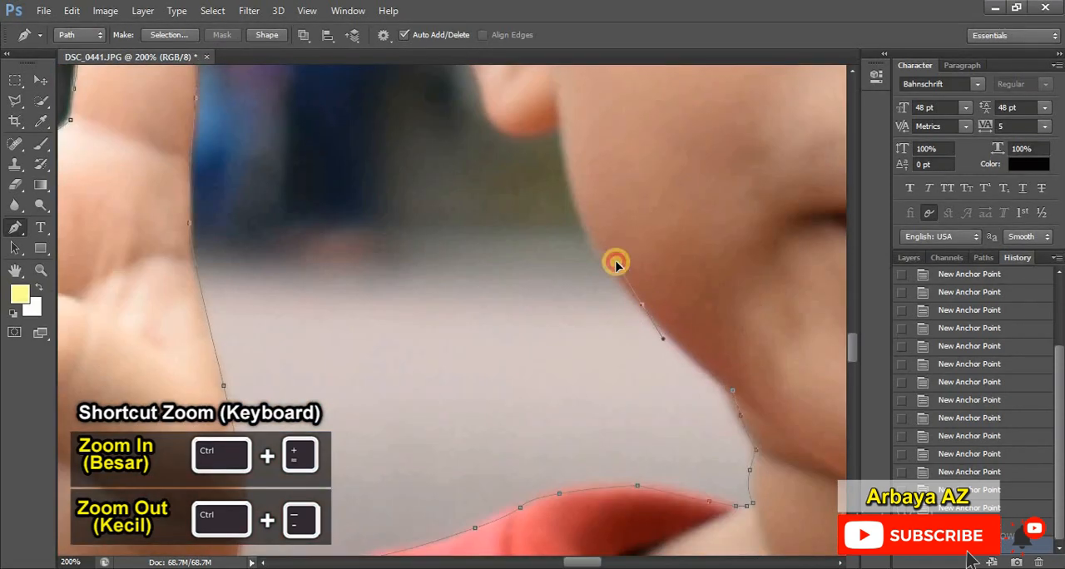
scroll(614, 259, "up", 3)
left_click_drag(566, 292, 561, 264)
Step: Trace the side of the hair above the ear nearest the raised hand
key("ctrl+minus")
key("ctrl+minus")
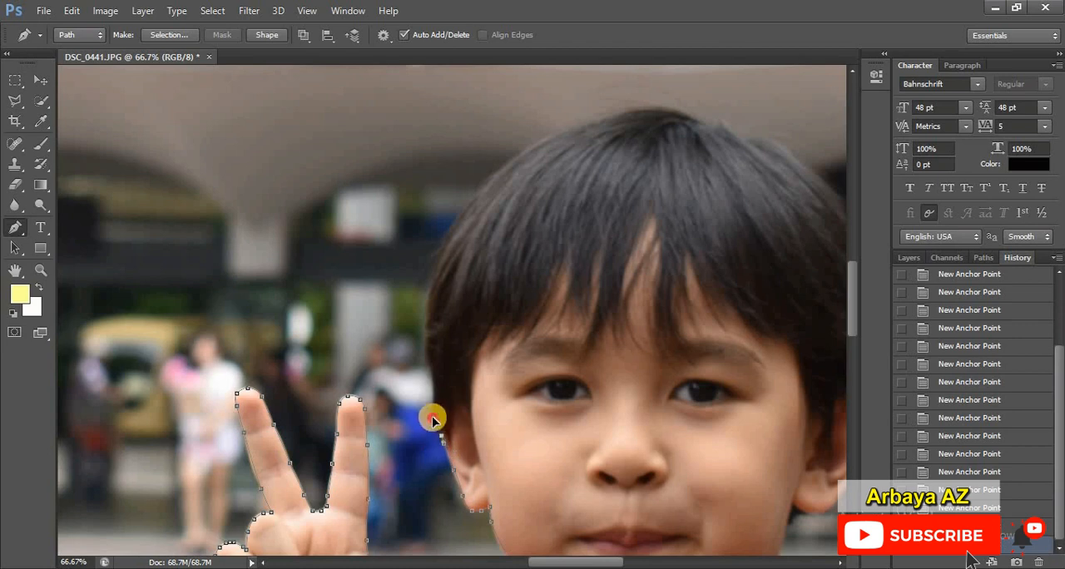
left_click_drag(436, 419, 434, 381)
left_click_drag(425, 333, 425, 305)
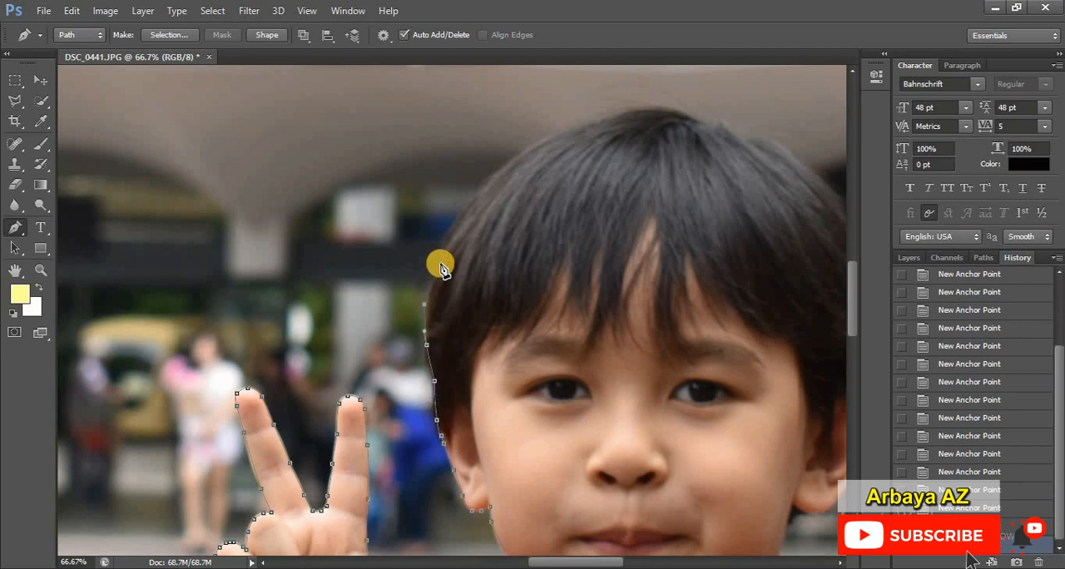
left_click_drag(439, 253, 442, 238)
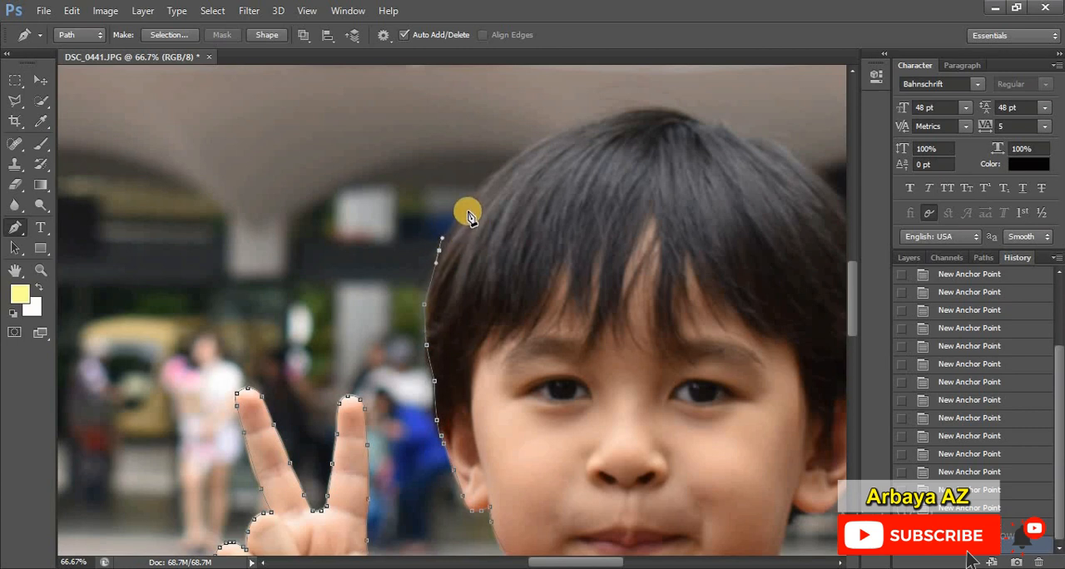
Step: Curve the path along the upper hairline and over the crown of the boy's head
left_click_drag(470, 203, 538, 180)
scroll(520, 183, "up", 2)
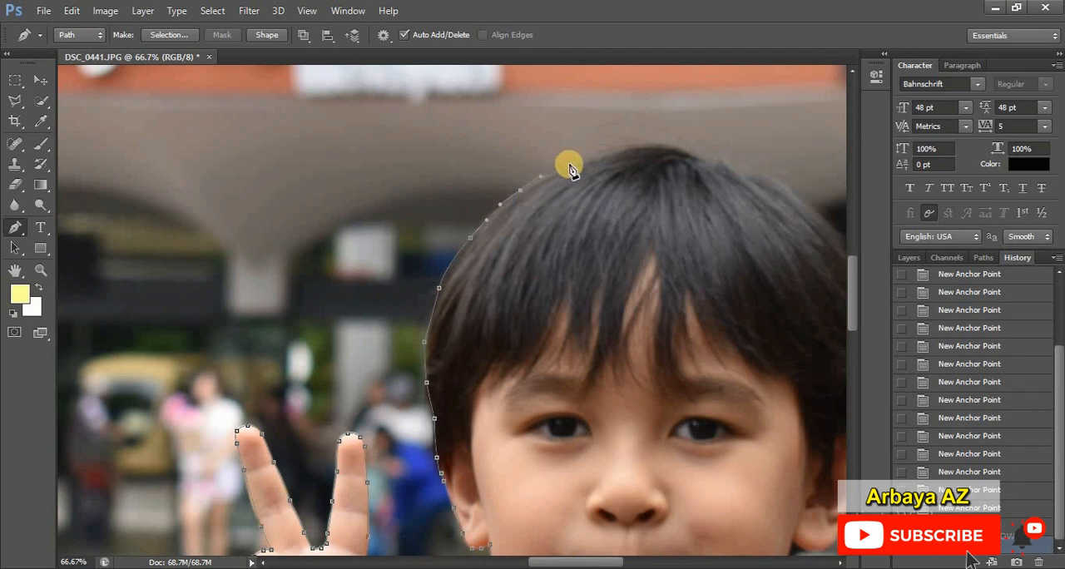
left_click_drag(580, 164, 699, 152)
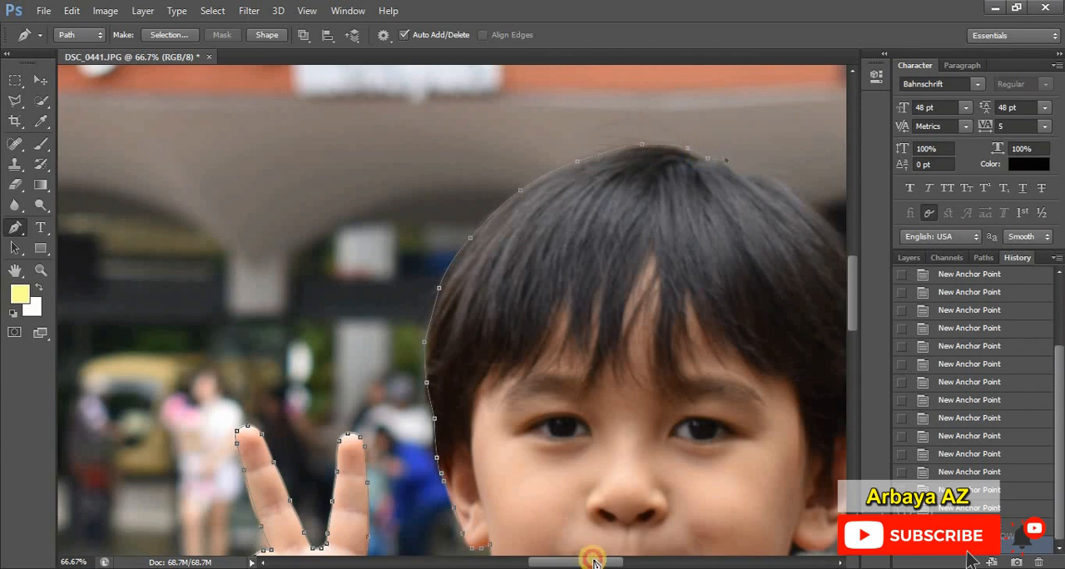
Step: Trace the hair from the crown down the opposite side of the head to the top of the other ear
left_click_drag(590, 555, 605, 555)
left_click_drag(613, 176, 679, 216)
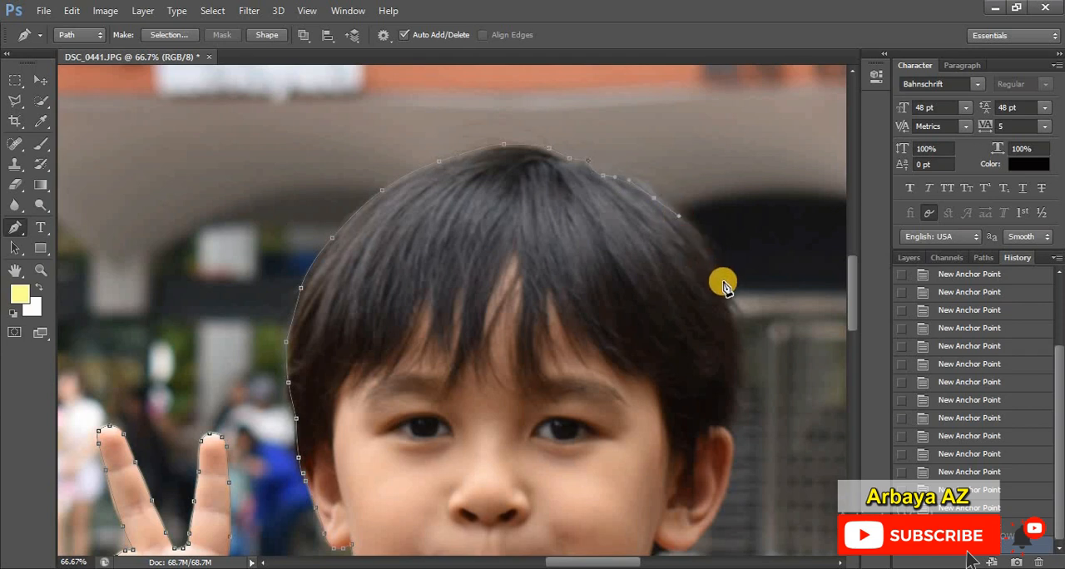
left_click_drag(722, 286, 725, 358)
scroll(734, 336, "down", 3)
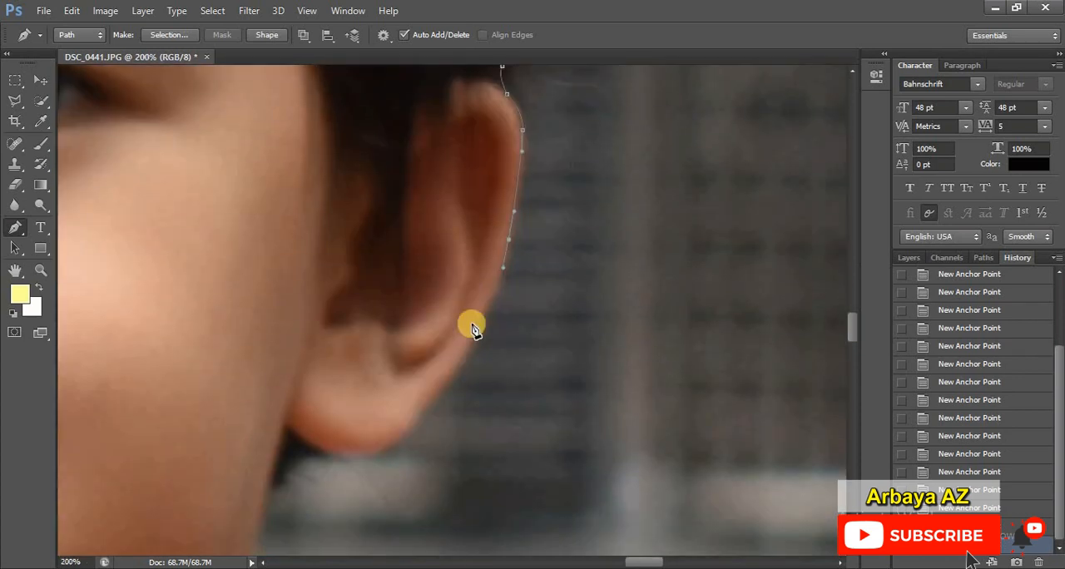
Step: Continue the path from the ear past the neck and along the shoulder, sleeve and lowered arm to the photo's bottom edge
left_click_drag(478, 327, 468, 346)
scroll(466, 346, "down", 2)
left_click_drag(423, 343, 416, 358)
left_click_drag(390, 386, 376, 391)
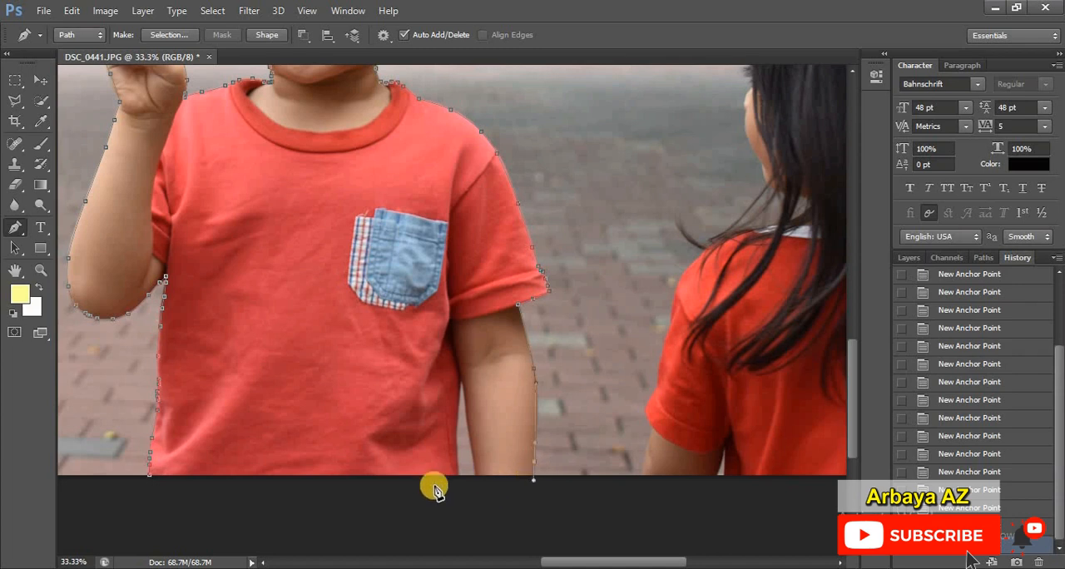
Step: Place anchor points just below the photo's bottom edge from the lowered arm back toward the path's start, undoing one misplaced point
left_click(493, 501)
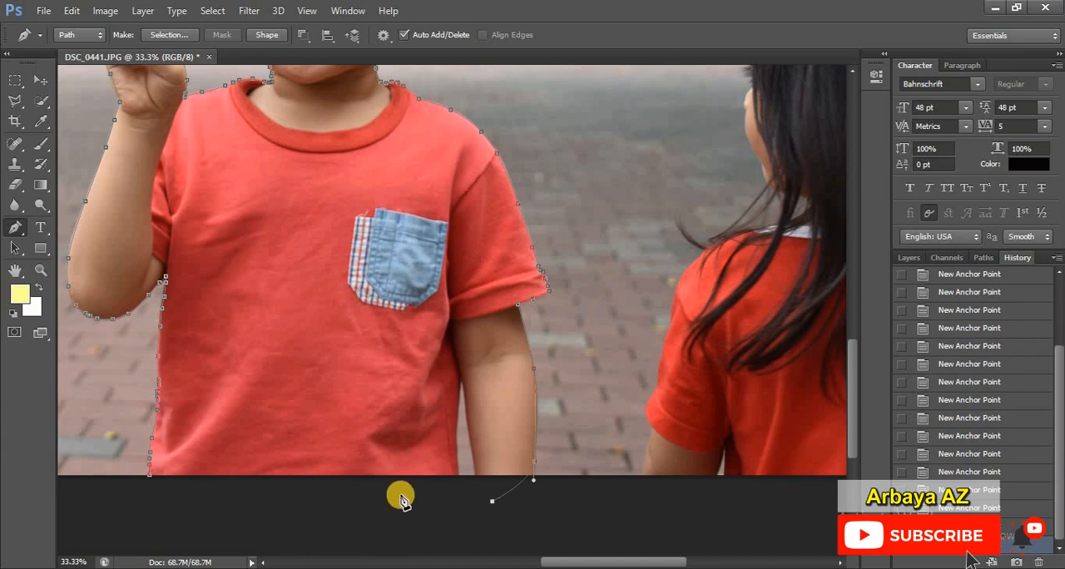
key("ctrl+z")
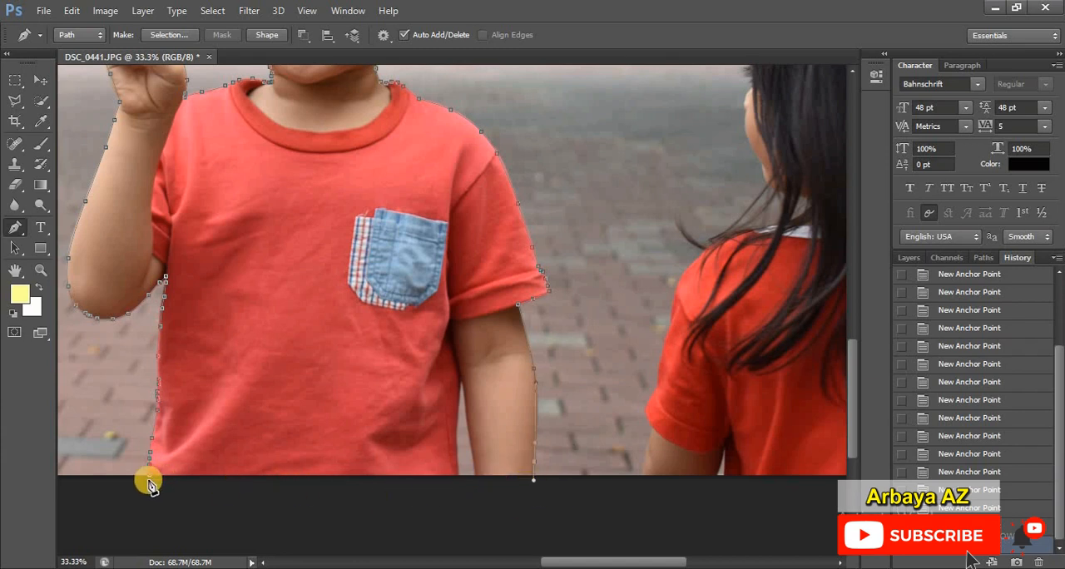
left_click(474, 496)
left_click(382, 494)
left_click(223, 494)
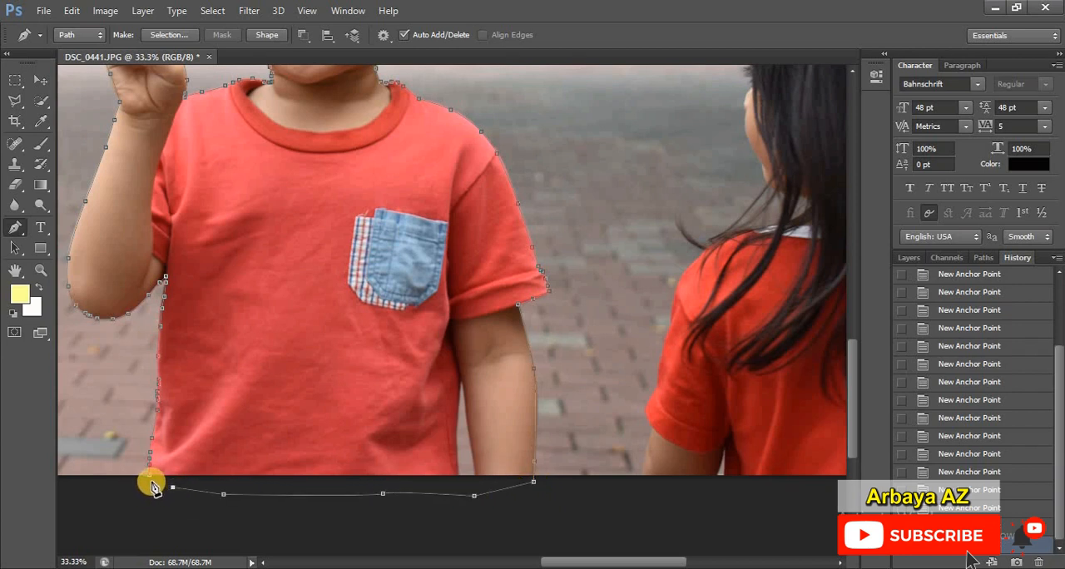
Step: Close the path at its first anchor point at the shirt's hem
key("ctrl+plus")
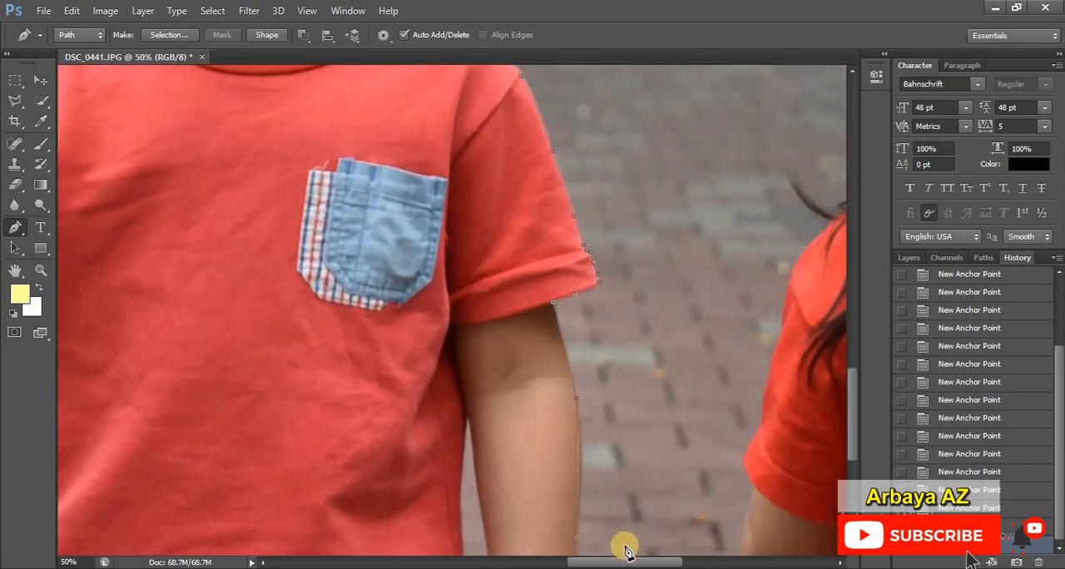
left_click_drag(622, 563, 572, 563)
scroll(499, 475, "down", 3)
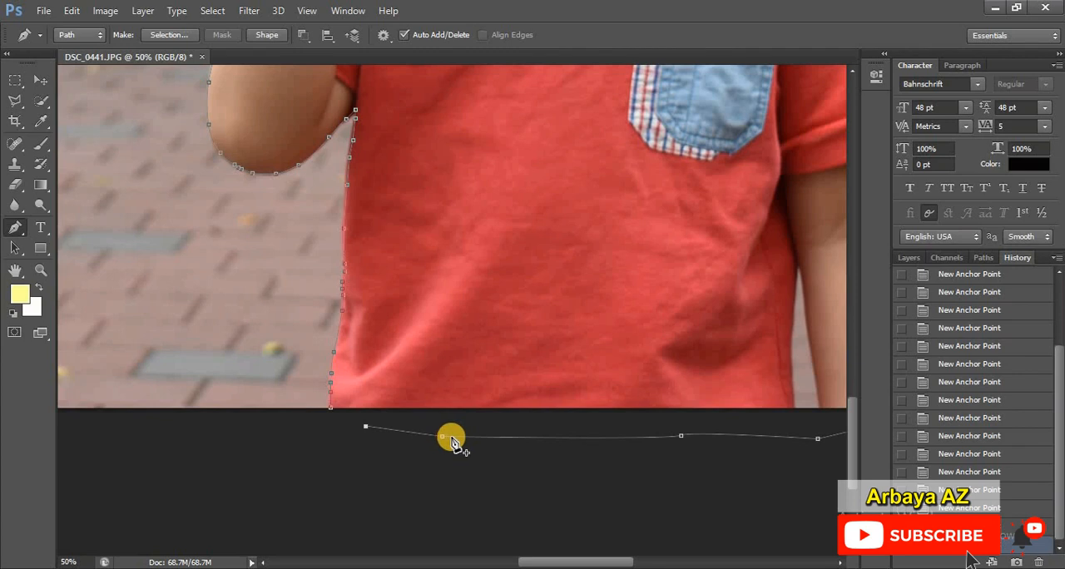
left_click(330, 411)
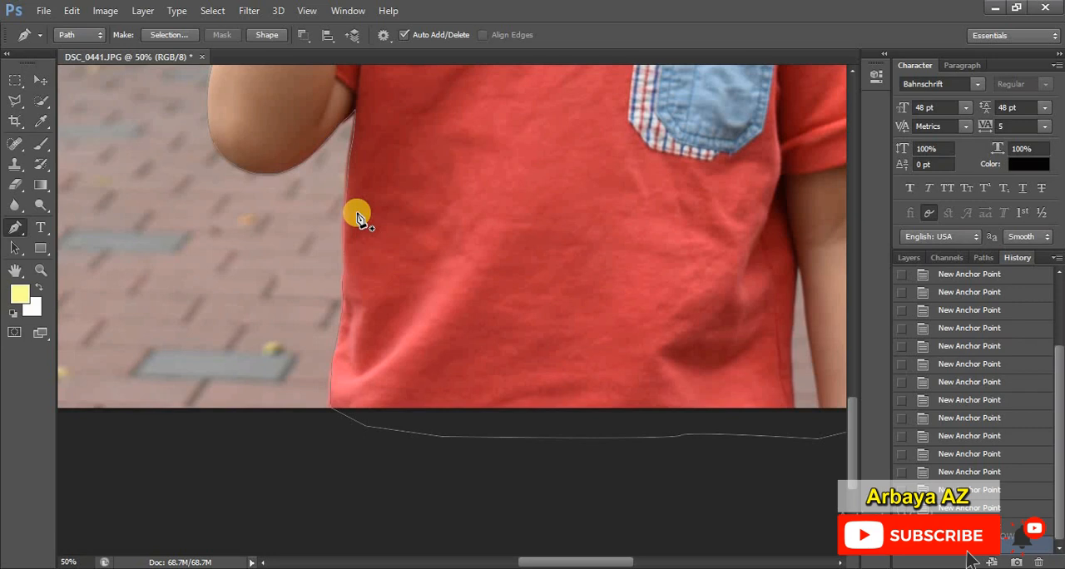
Step: Convert the closed path around the boy into a new anti-aliased selection with a feather radius of 0 pixels
scroll(447, 364, "up", 4)
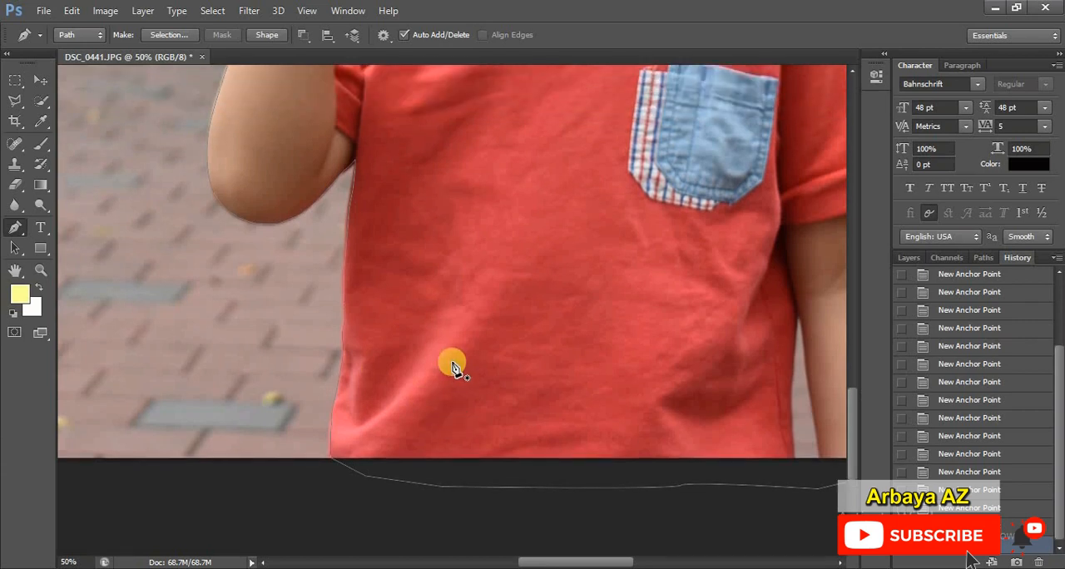
scroll(452, 366, "up", 6)
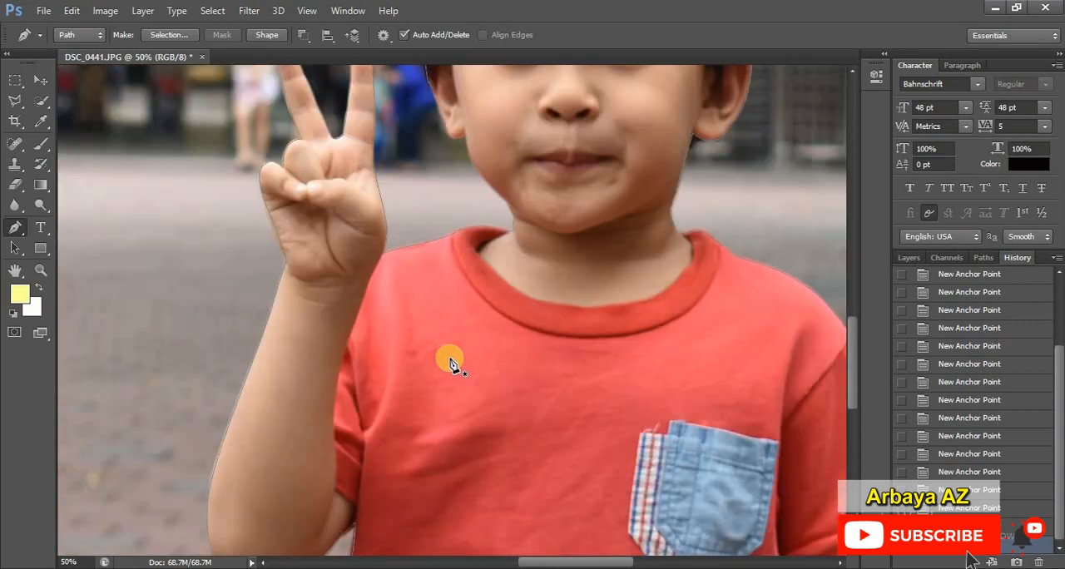
right_click(457, 285)
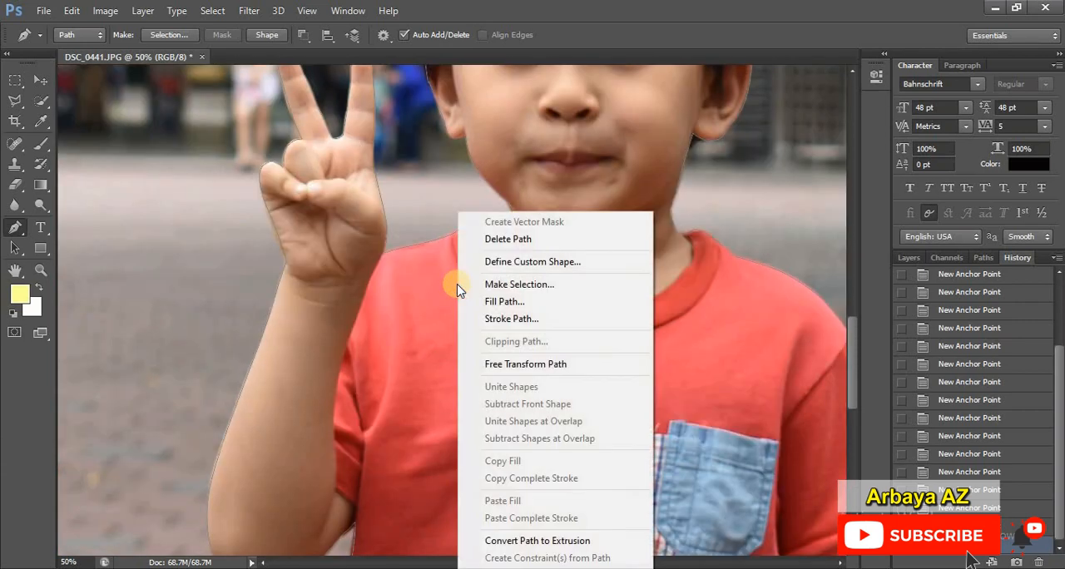
left_click(628, 285)
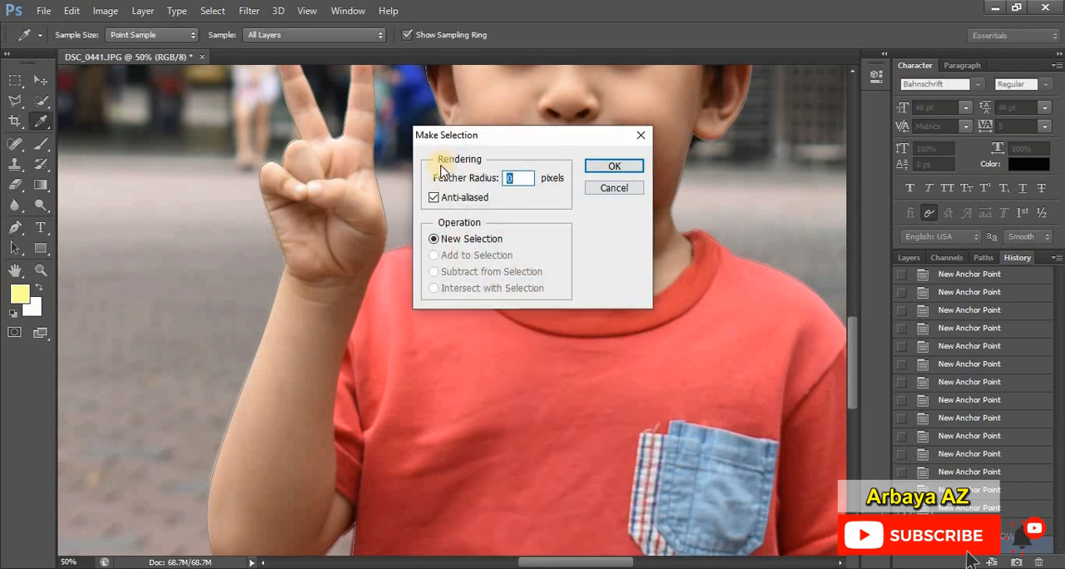
left_click(510, 177)
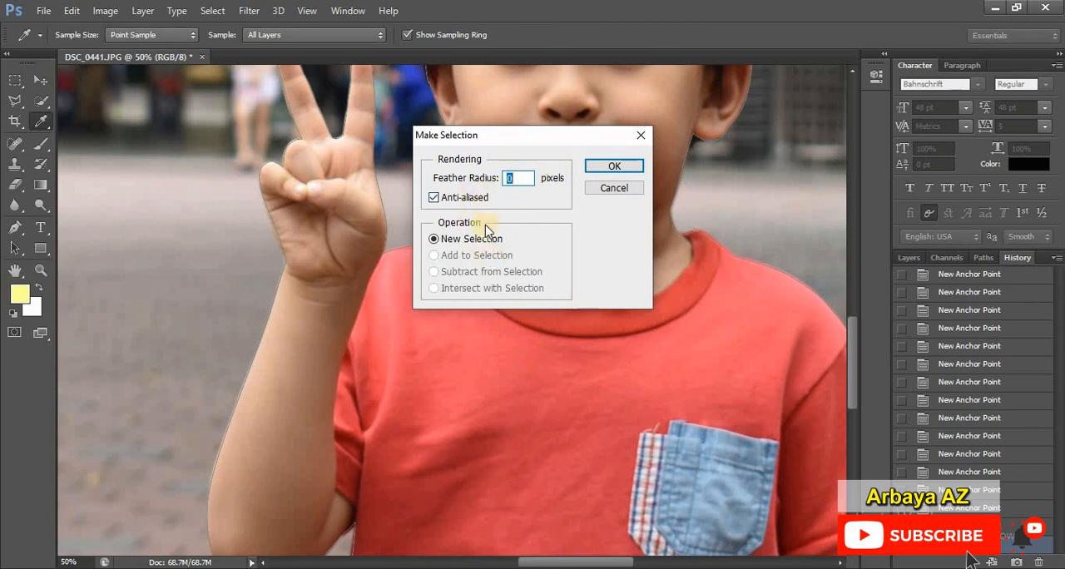
left_click(616, 168)
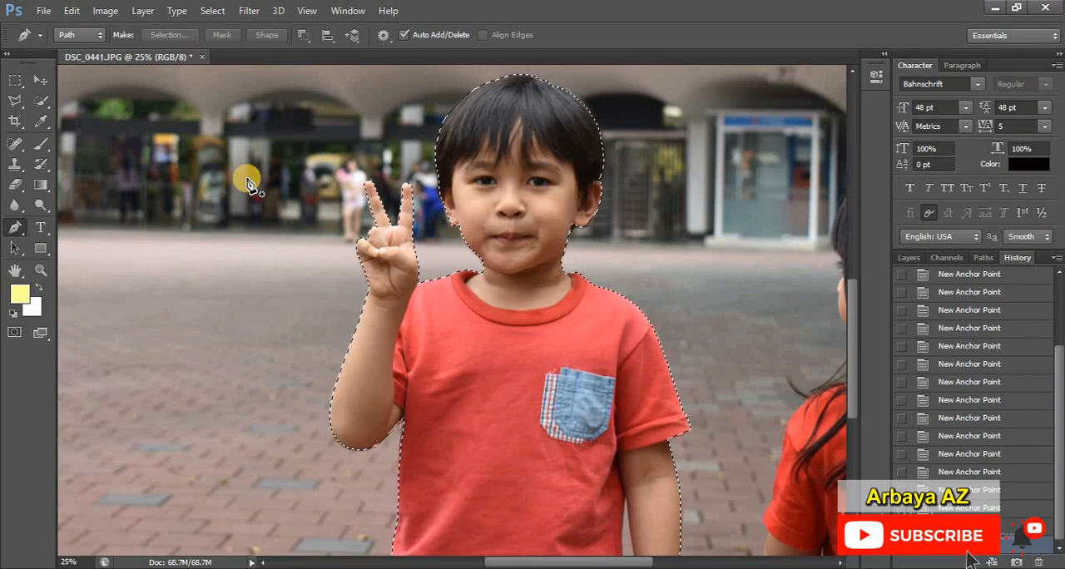
Step: Copy the selected boy onto a new layer and hide the Background layer
left_click(15, 81)
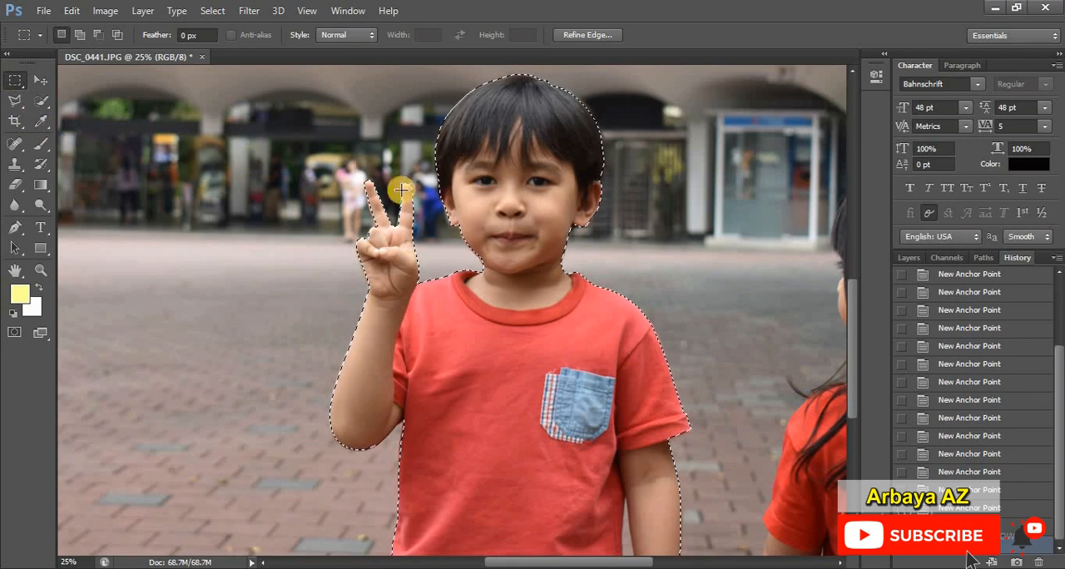
right_click(496, 216)
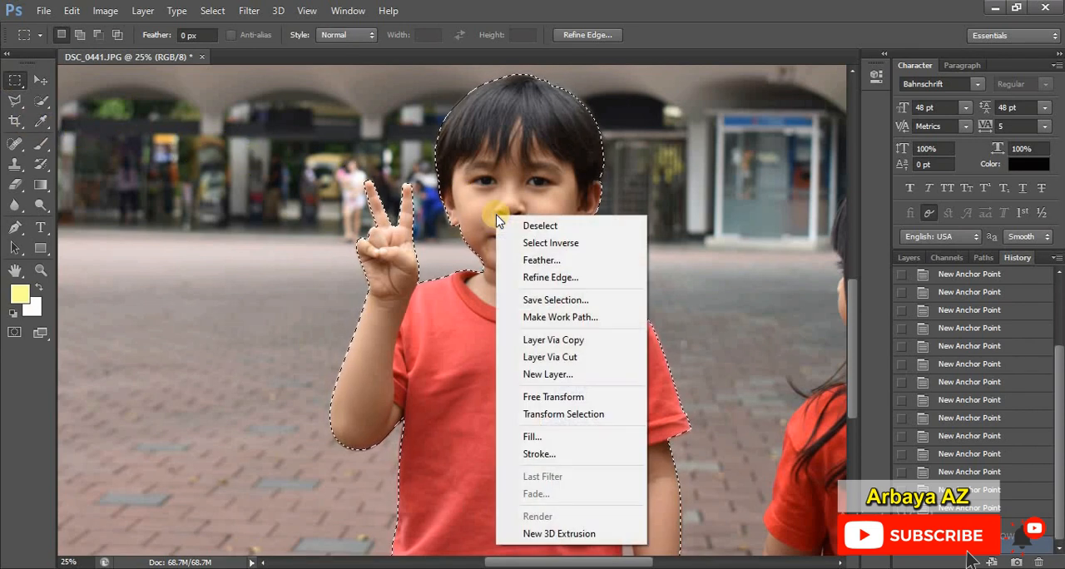
left_click(602, 343)
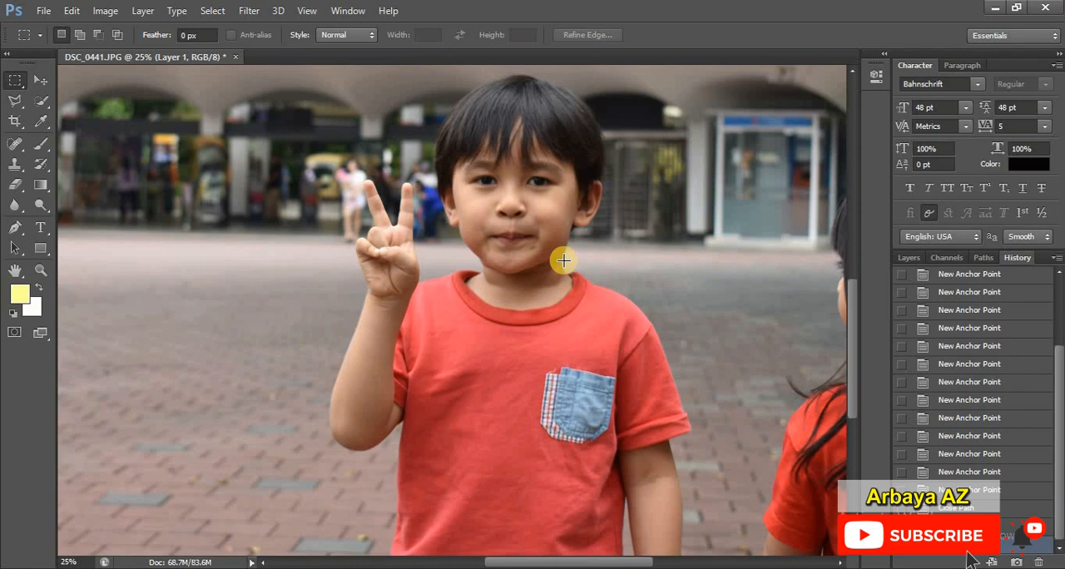
left_click(909, 258)
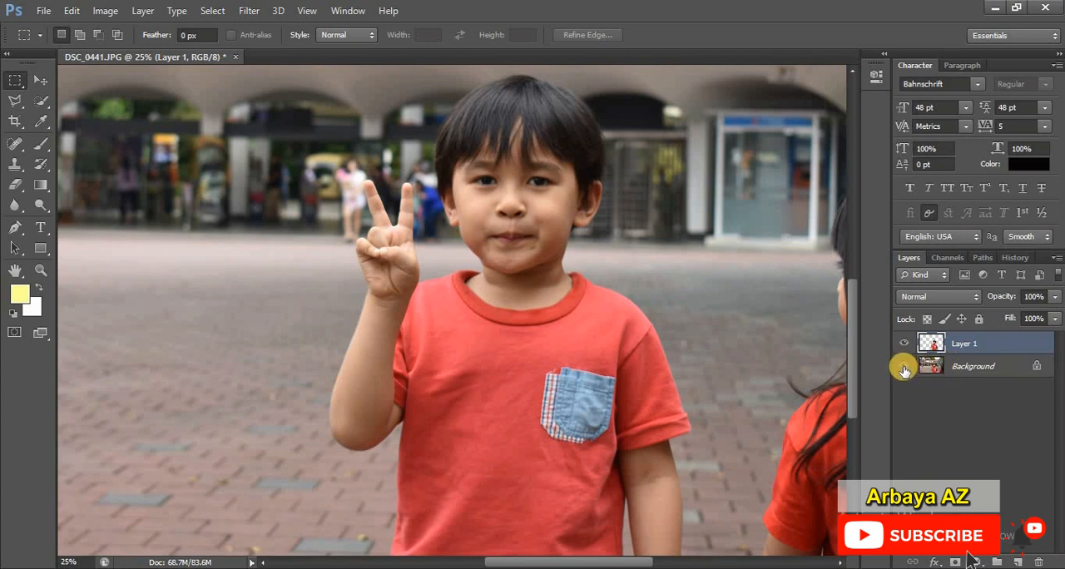
left_click(903, 366)
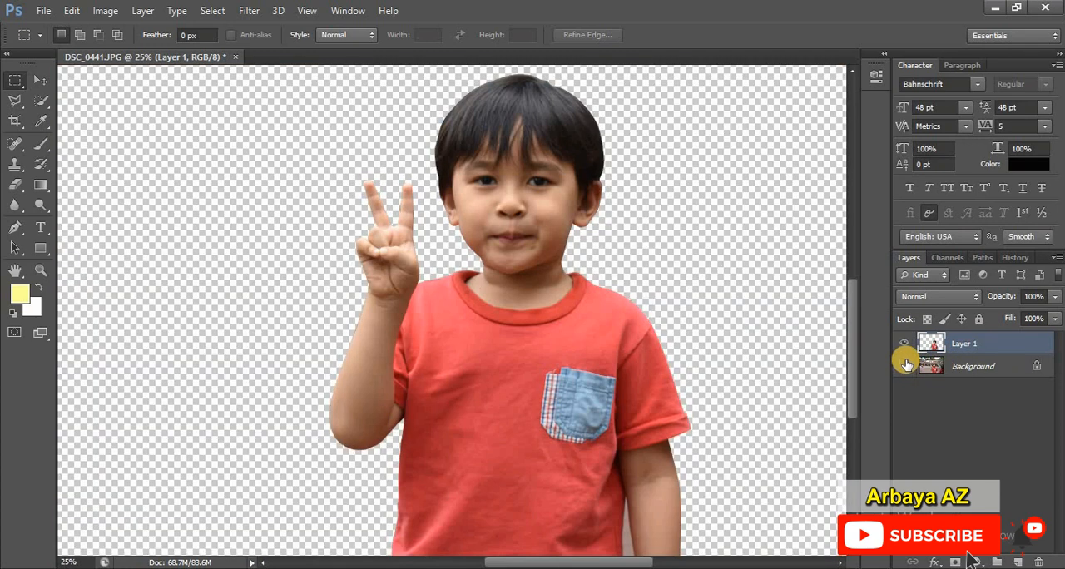
Step: Trace the leftover background gap between the shirt and the lowered arm as a closed Pen tool path
scroll(500, 335, "down", 3)
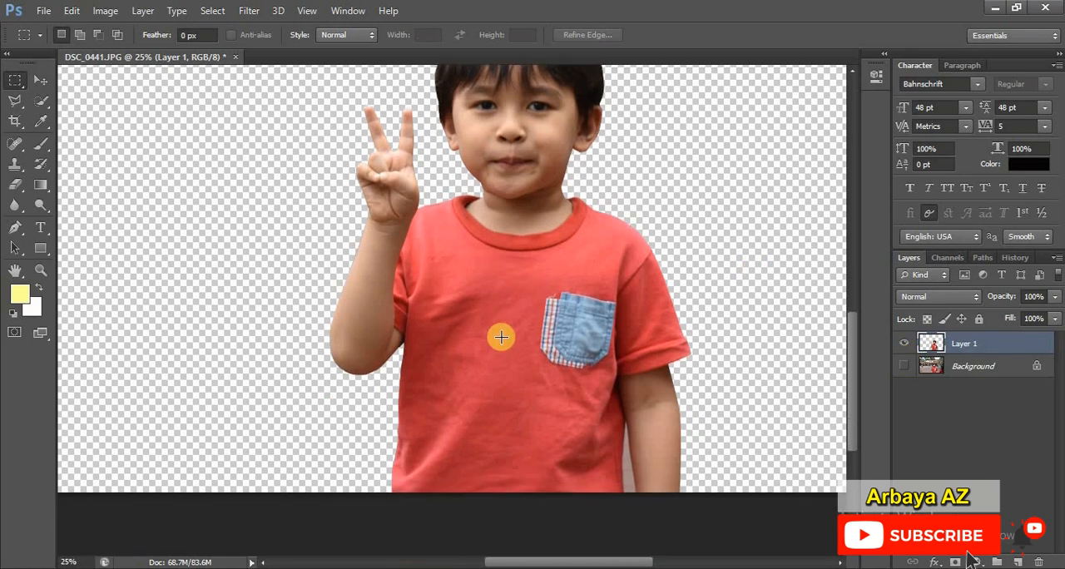
scroll(500, 336, "down", 2)
scroll(504, 338, "up", 2)
scroll(506, 339, "down", 2)
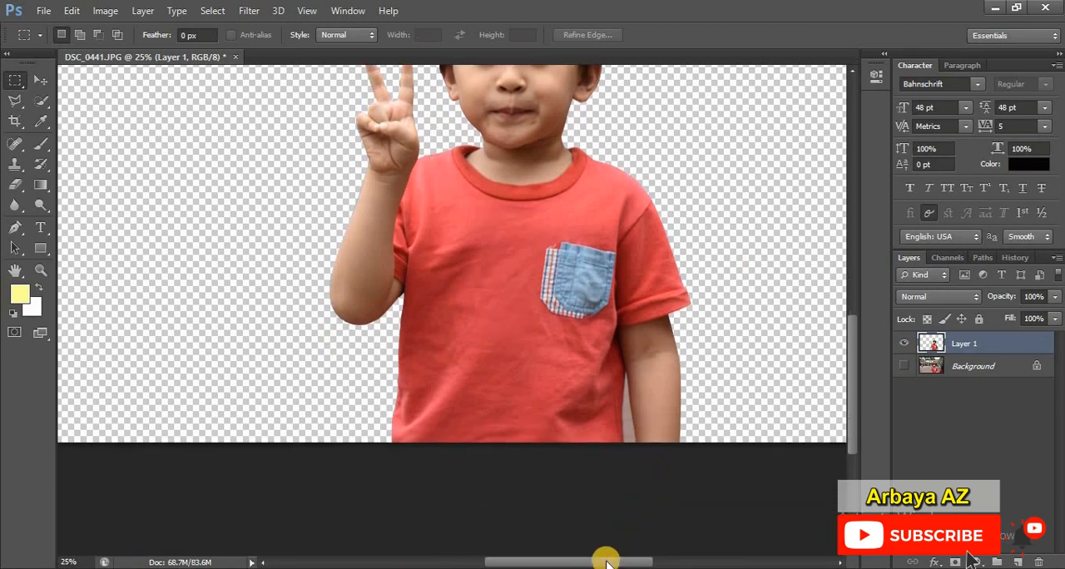
left_click_drag(606, 560, 625, 560)
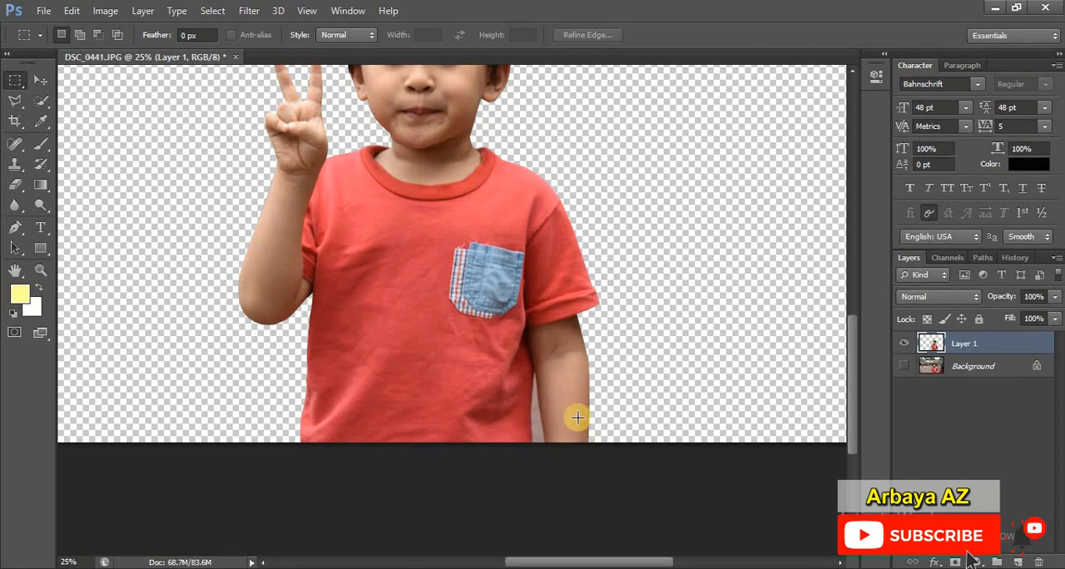
scroll(559, 440, "up", 3)
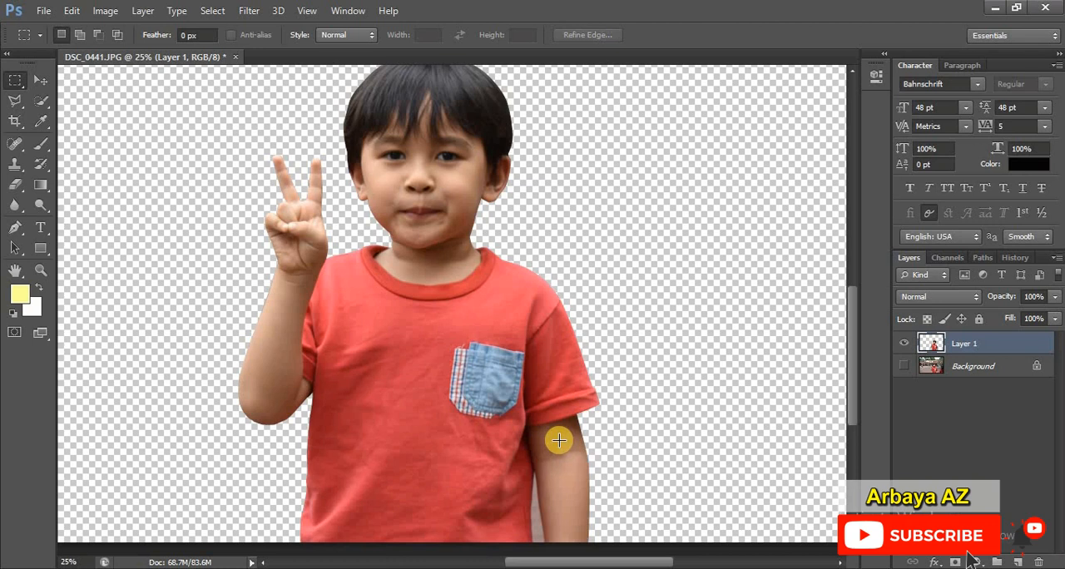
scroll(559, 440, "down", 4)
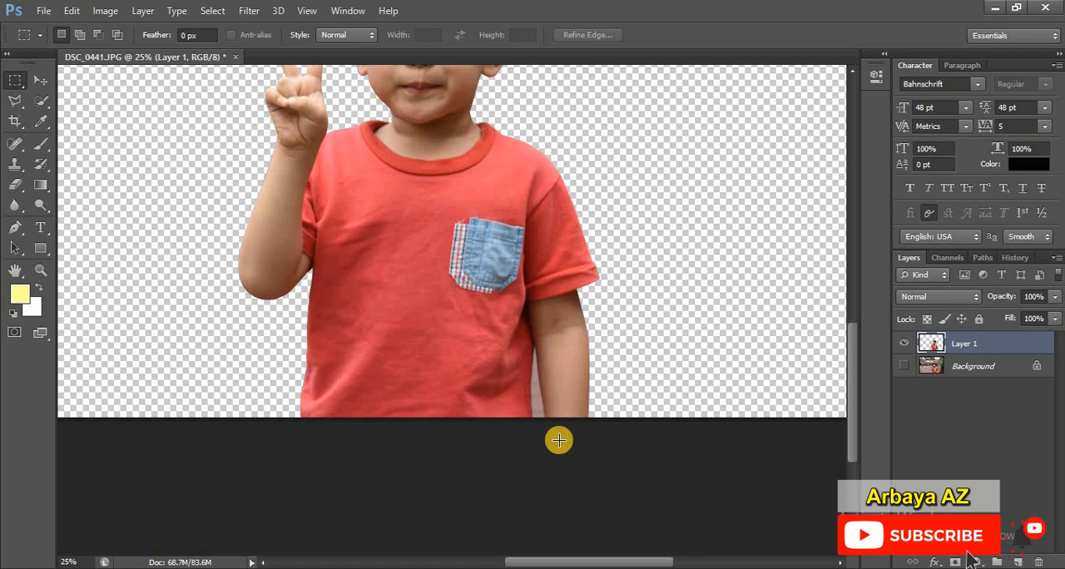
left_click(13, 228)
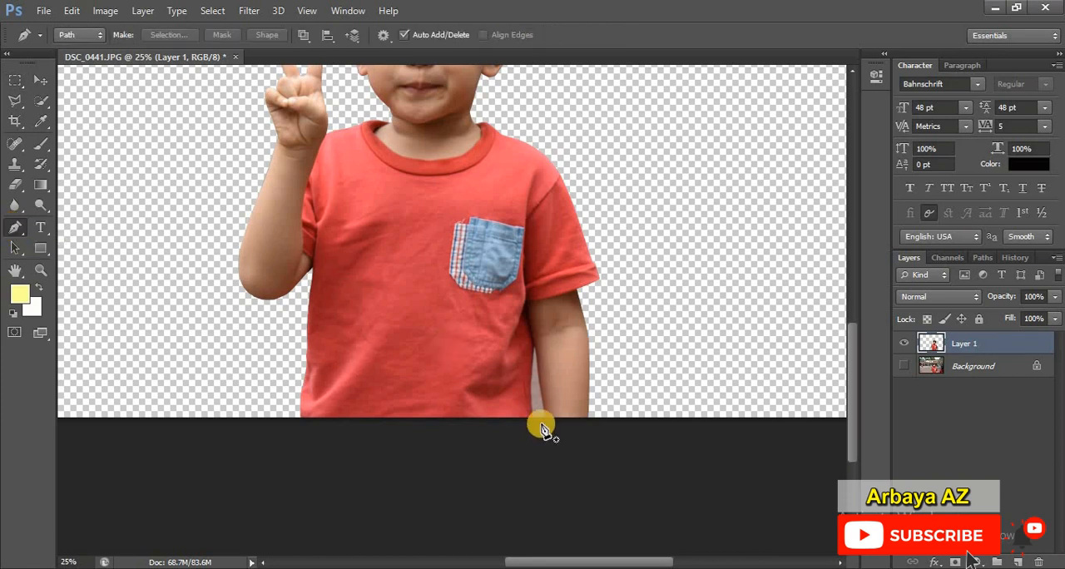
left_click_drag(532, 419, 534, 342)
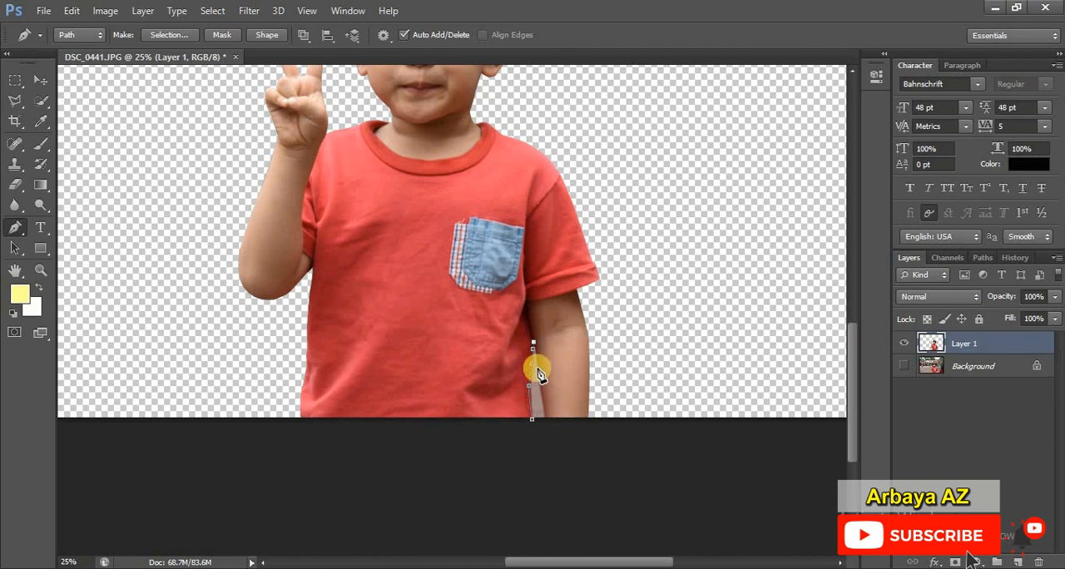
left_click_drag(541, 384, 541, 399)
left_click(546, 424)
left_click(532, 420)
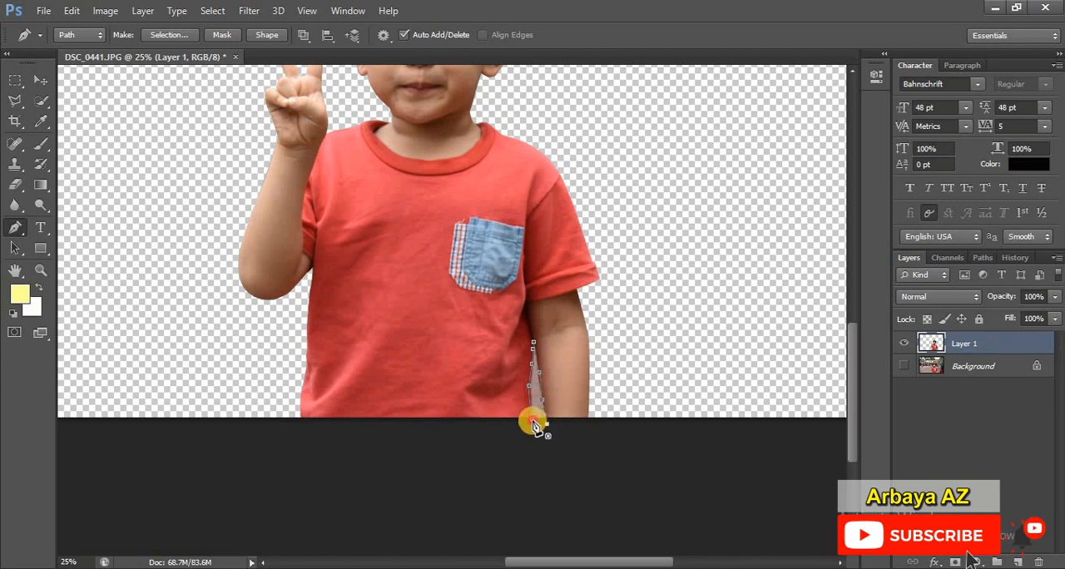
Step: Turn the path around the gap into a new selection with a feather radius of 0 pixels
right_click(536, 372)
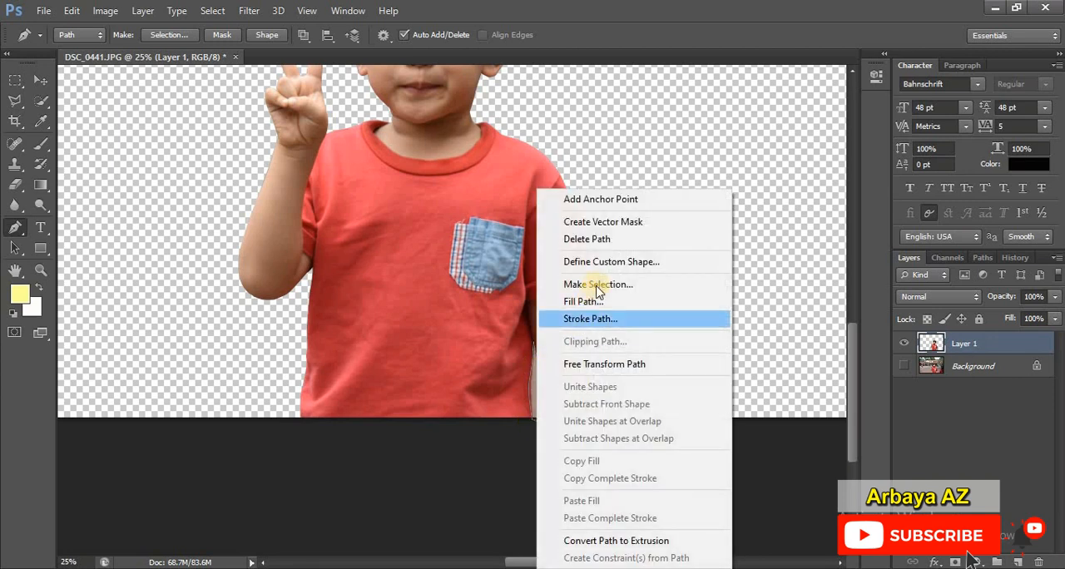
left_click(678, 285)
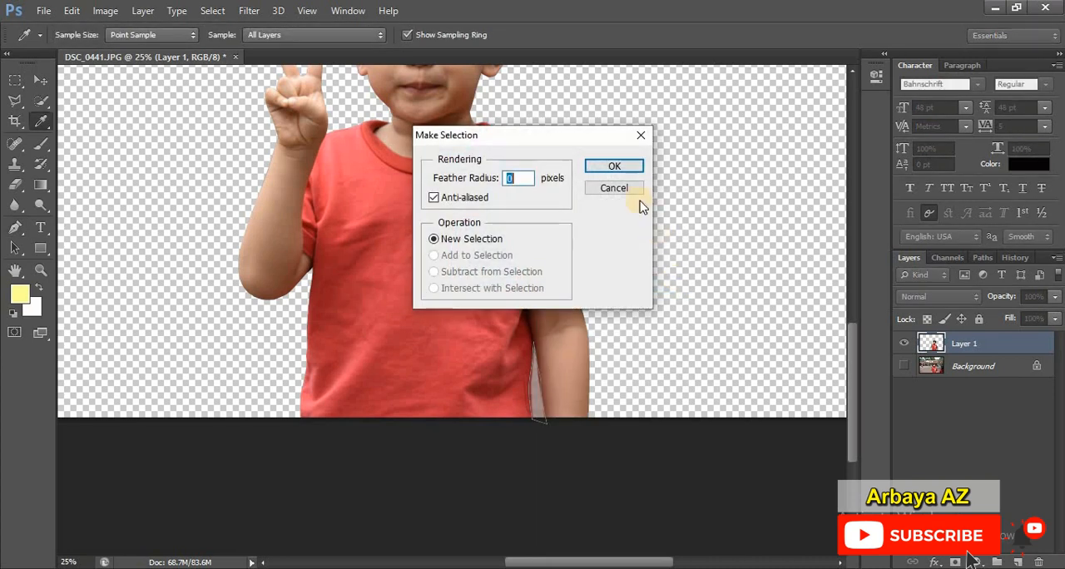
left_click(624, 167)
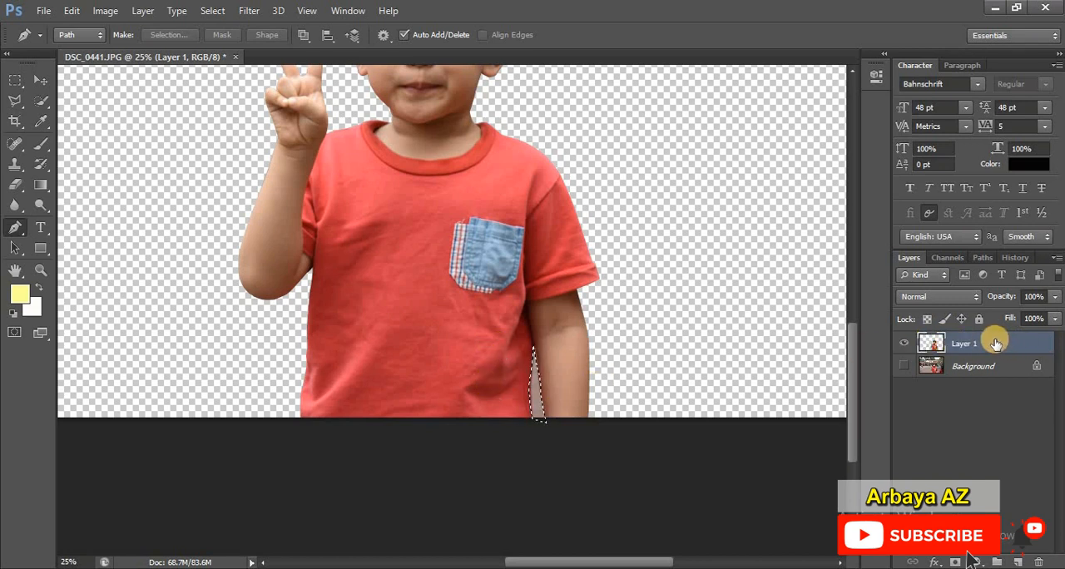
Step: Delete the leftover background inside the selection from Layer 1 and clear the selection
left_click(976, 368)
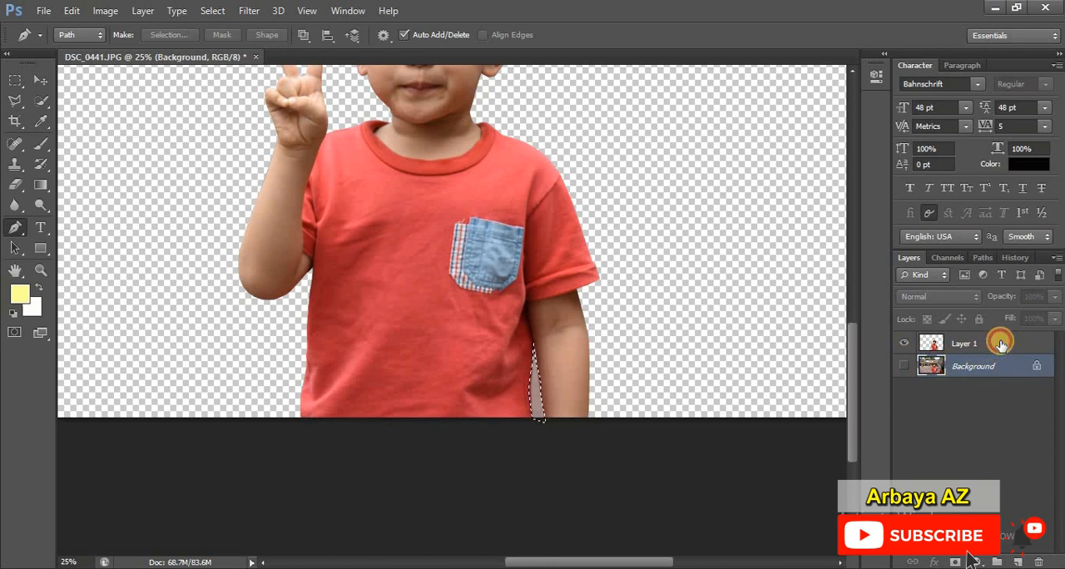
left_click(994, 347)
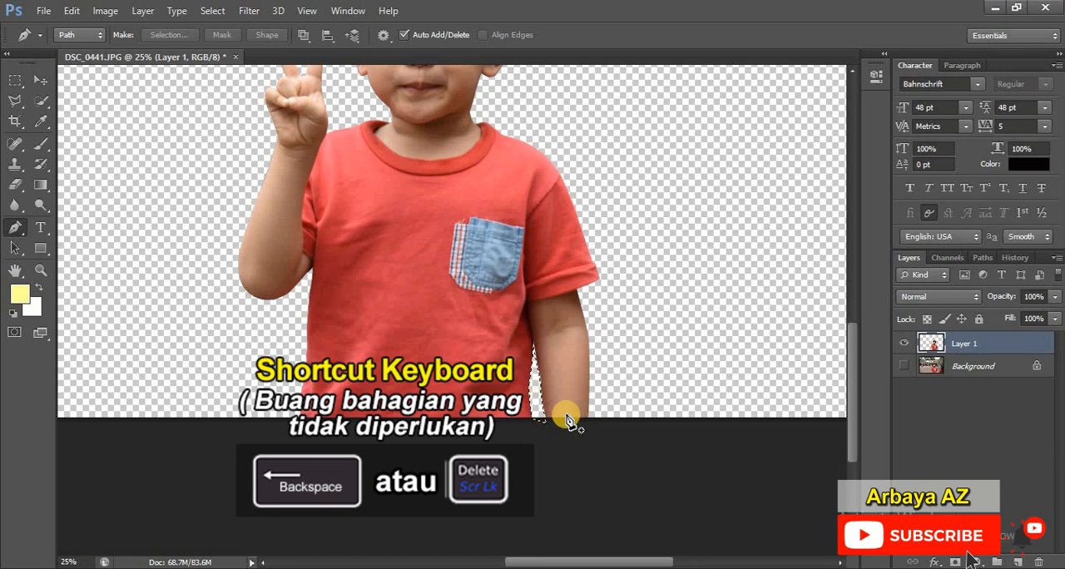
key("m")
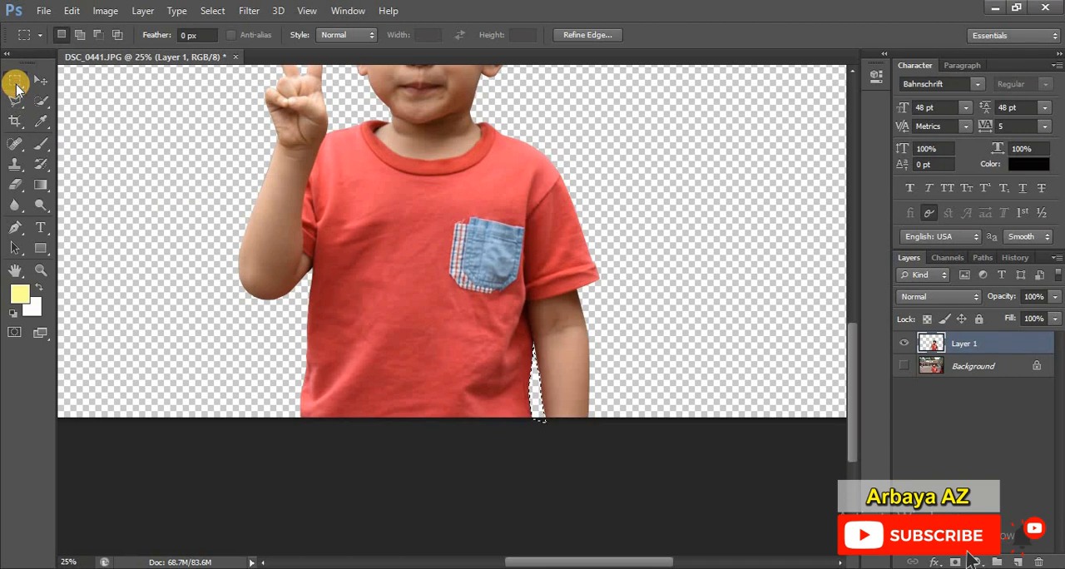
left_click(538, 402)
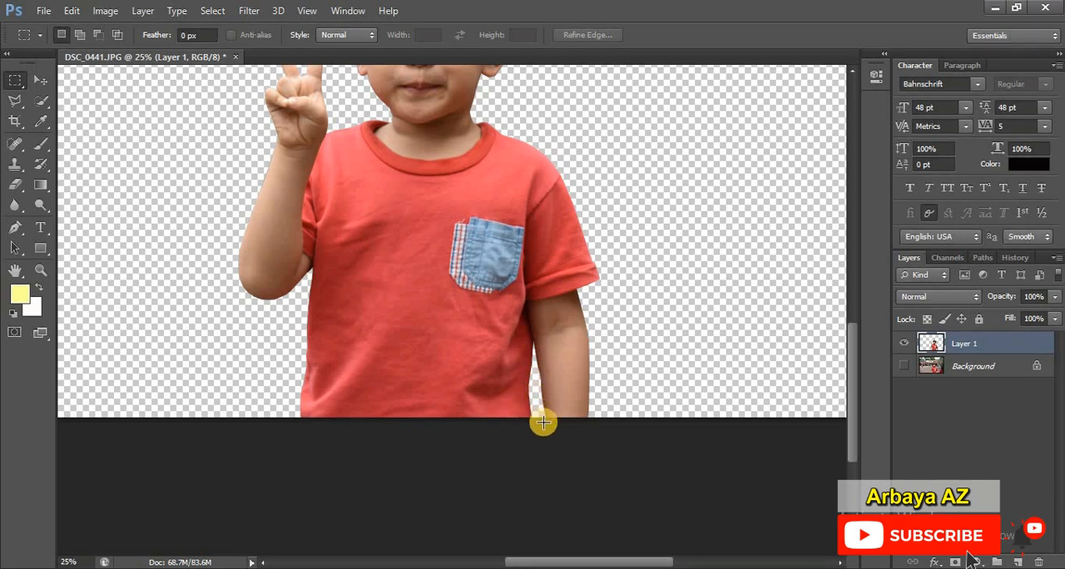
Step: Activate the Move tool and open the DSC_0392 photo from the my vector folder
scroll(543, 416, "up", 5)
left_click(41, 79)
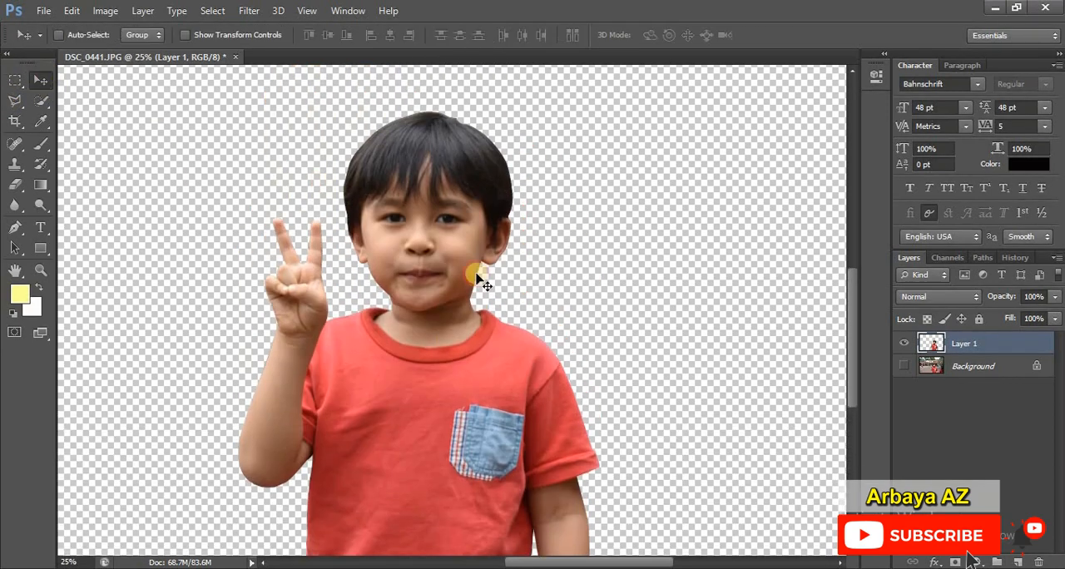
scroll(539, 309, "down", 3)
key("ctrl+minus")
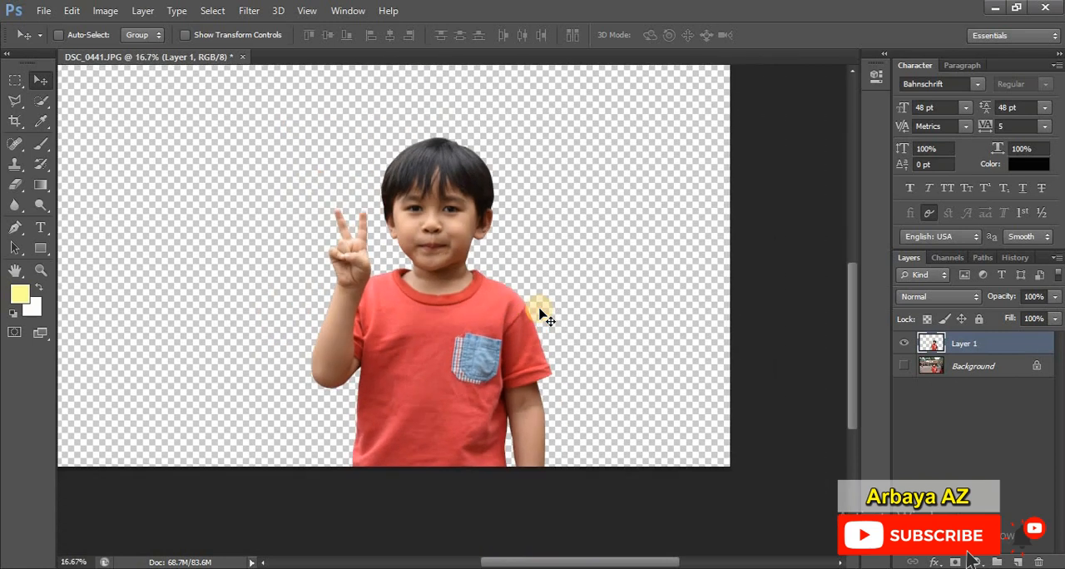
key("ctrl+minus")
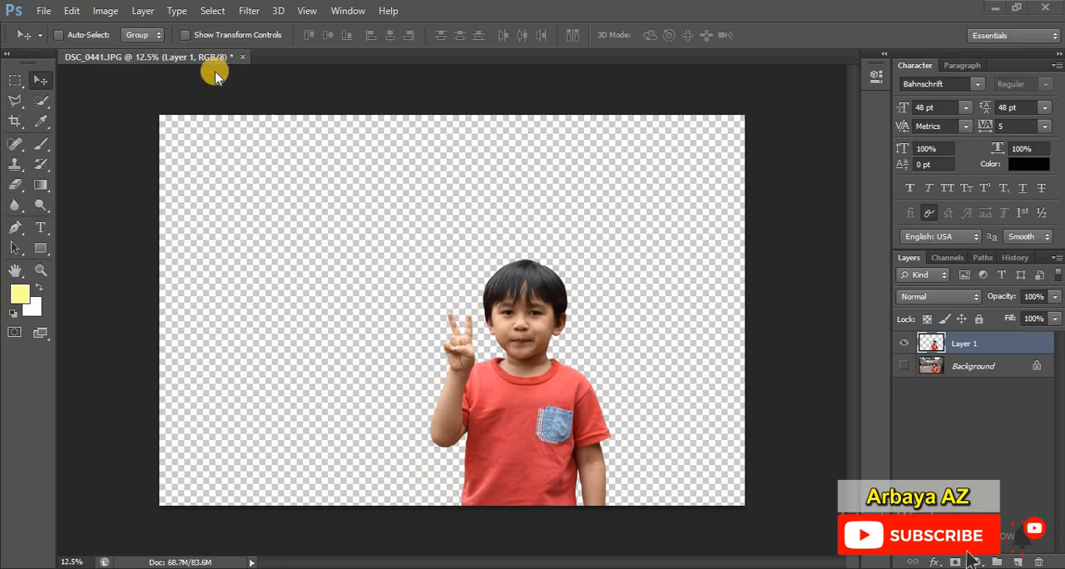
left_click(46, 12)
left_click(86, 40)
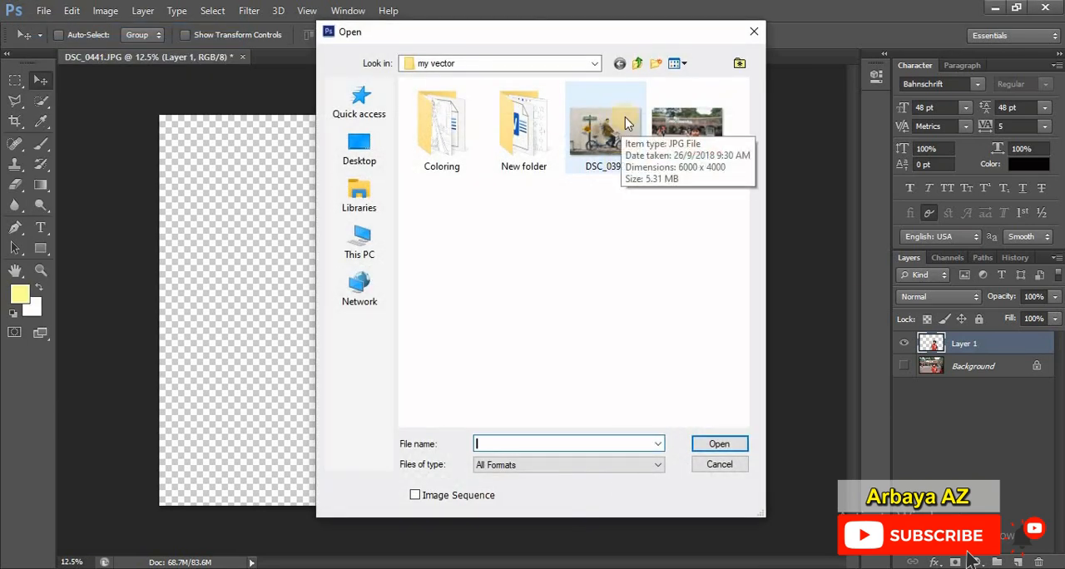
left_click(618, 152)
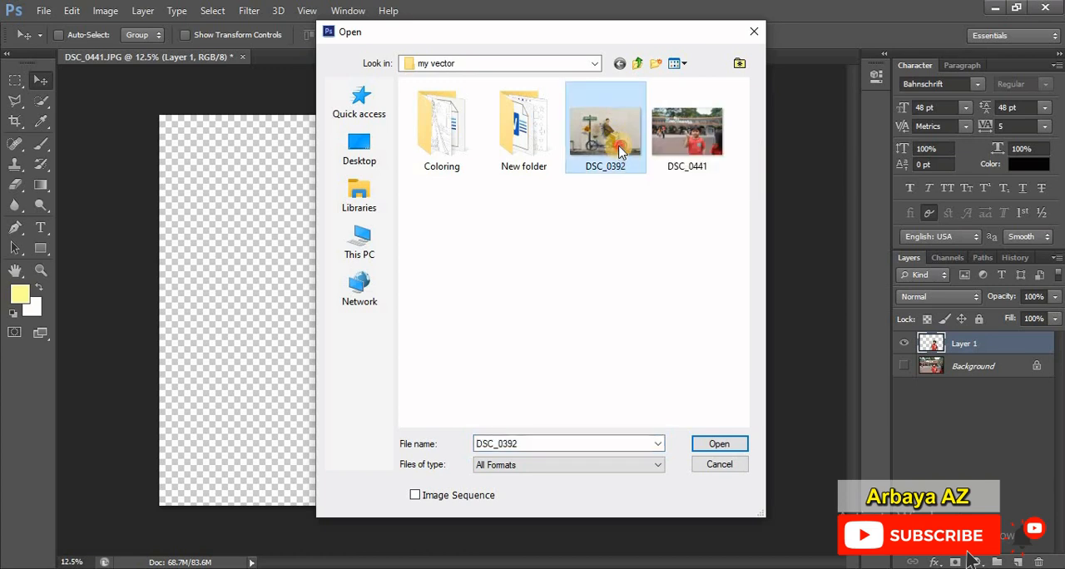
double_click(619, 150)
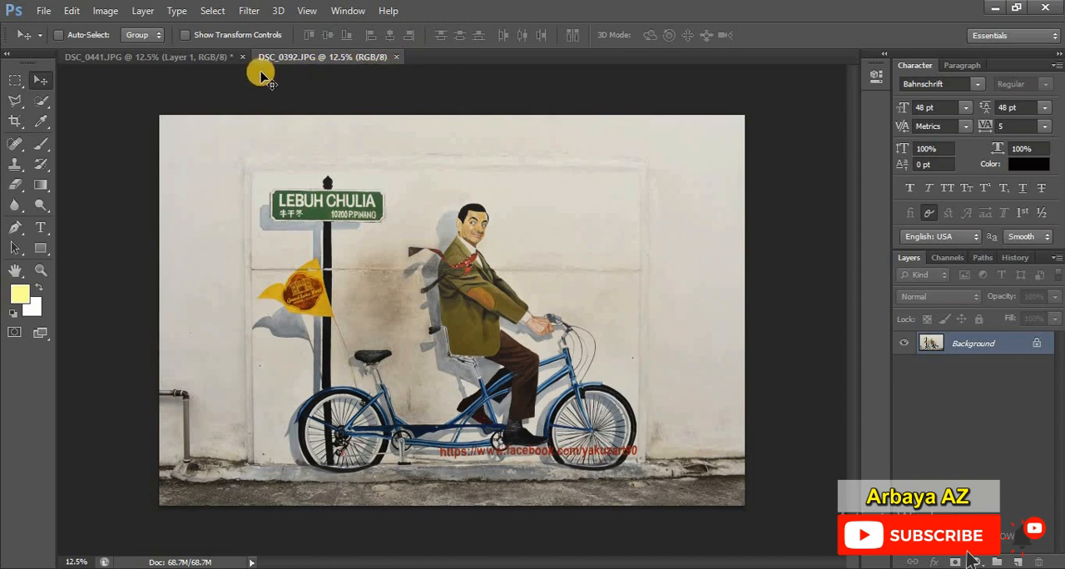
Step: Switch back and forth between the DSC_0441 cutout and the DSC_0392 bicycle mural photo to view both images
left_click(113, 58)
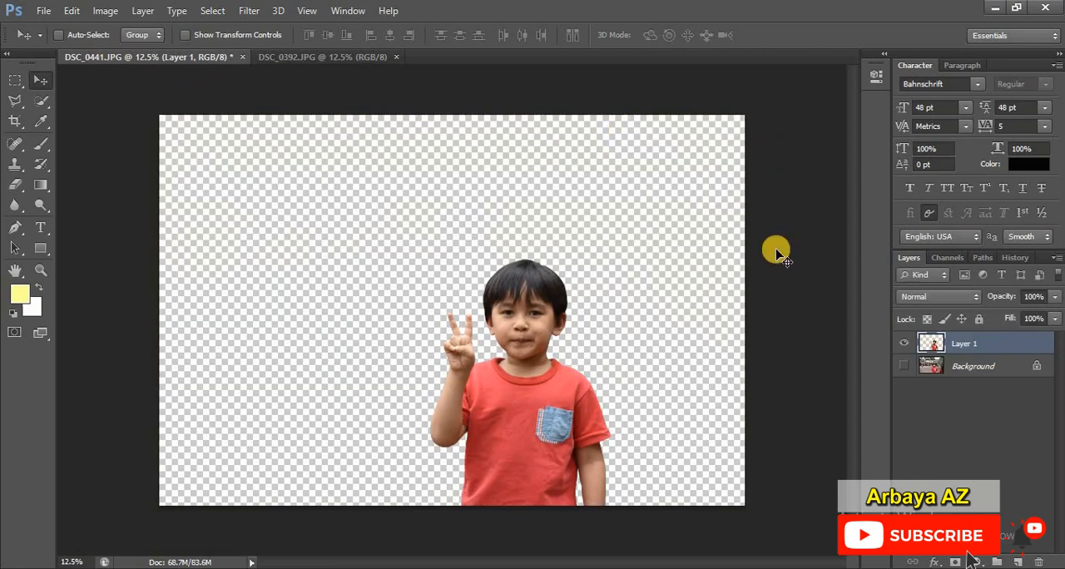
left_click(322, 56)
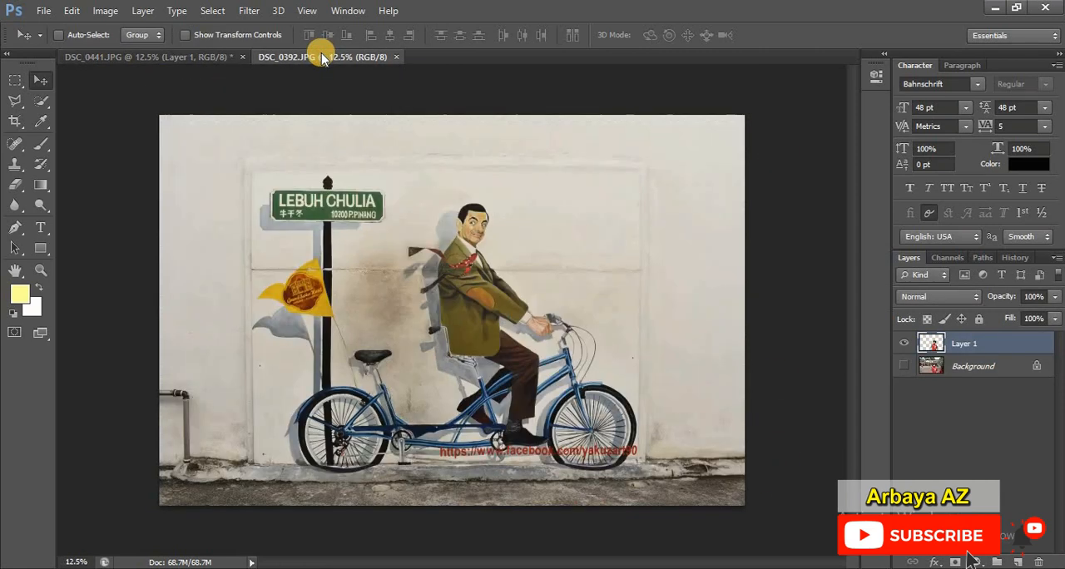
left_click(143, 60)
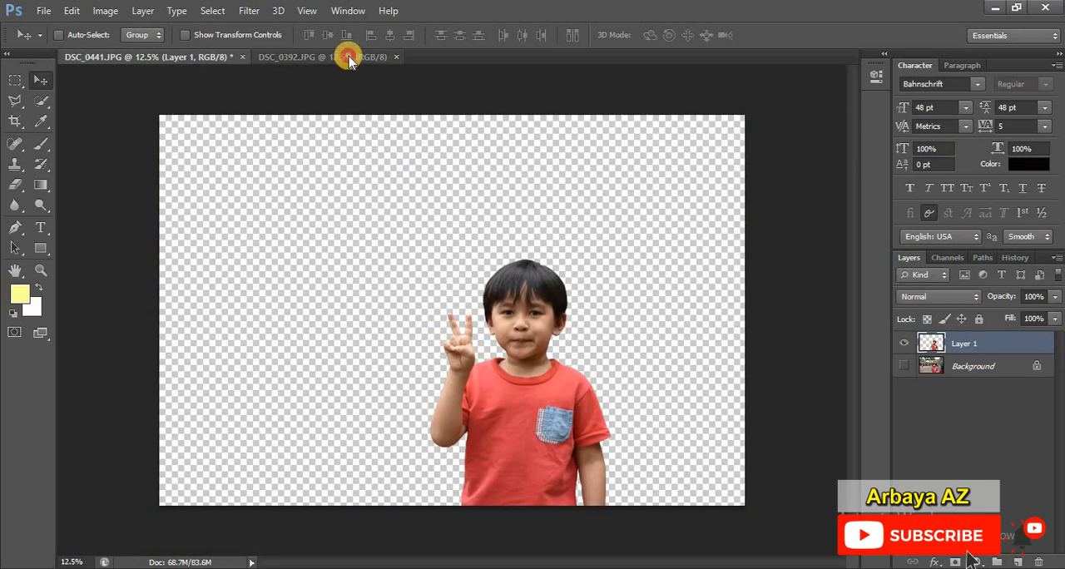
left_click(348, 59)
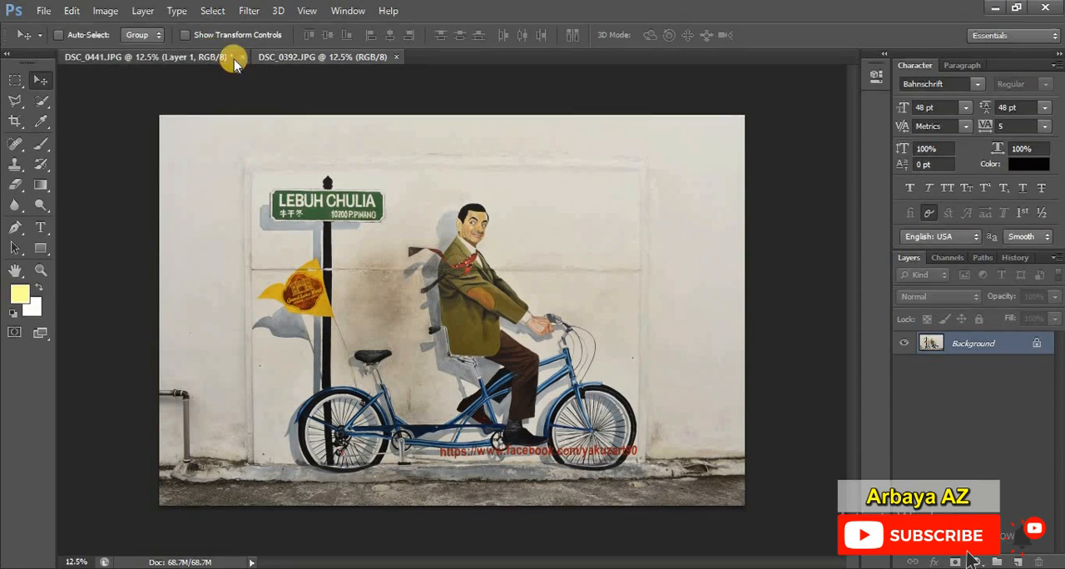
Step: Detach the DSC_0441 document into a floating window and narrow it beside the mural photo, keeping the boy in view
left_click(208, 57)
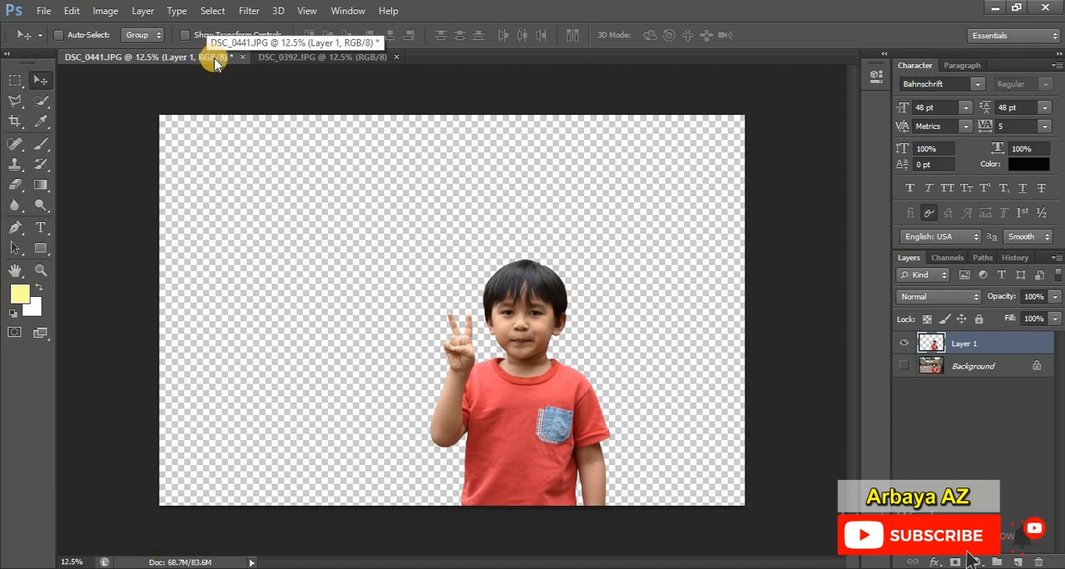
left_click(214, 64)
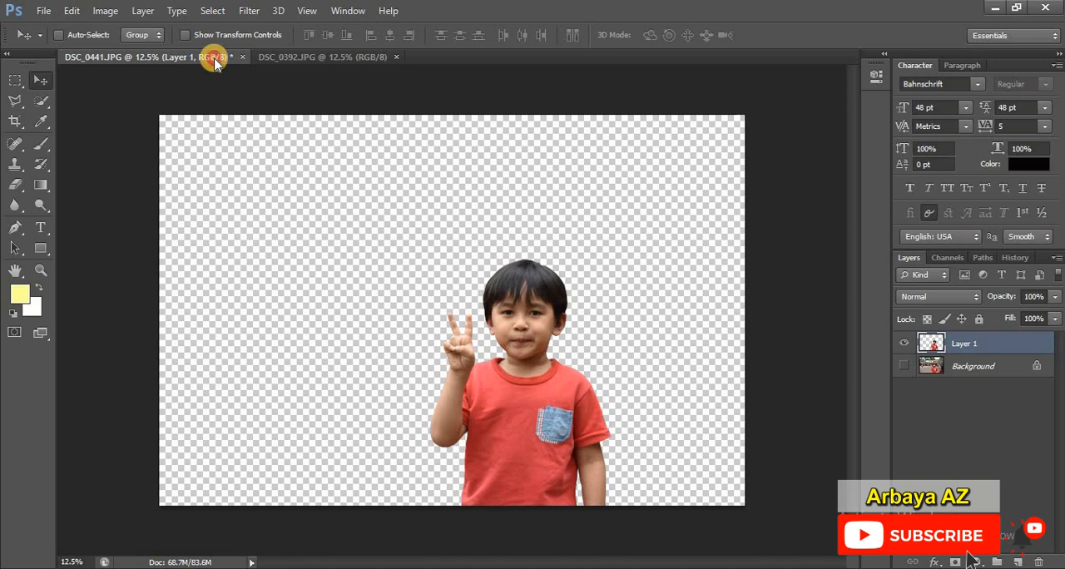
left_click_drag(215, 63, 213, 80)
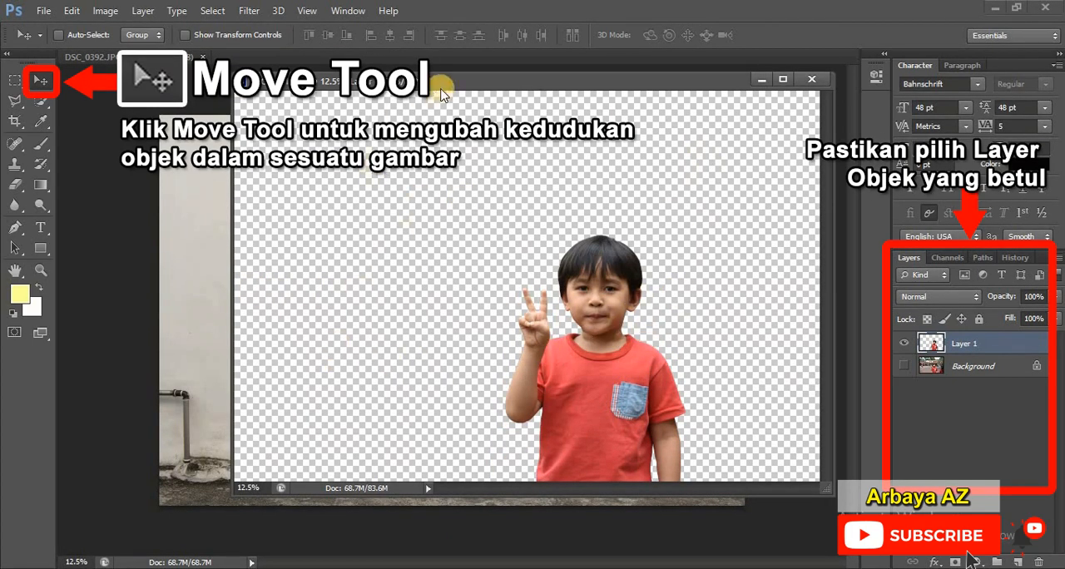
mouse_move(442, 90)
left_mouse_down()
mouse_move(309, 240)
mouse_move(354, 267)
mouse_move(348, 212)
mouse_move(451, 87)
left_mouse_up()
left_click_drag(233, 171, 487, 171)
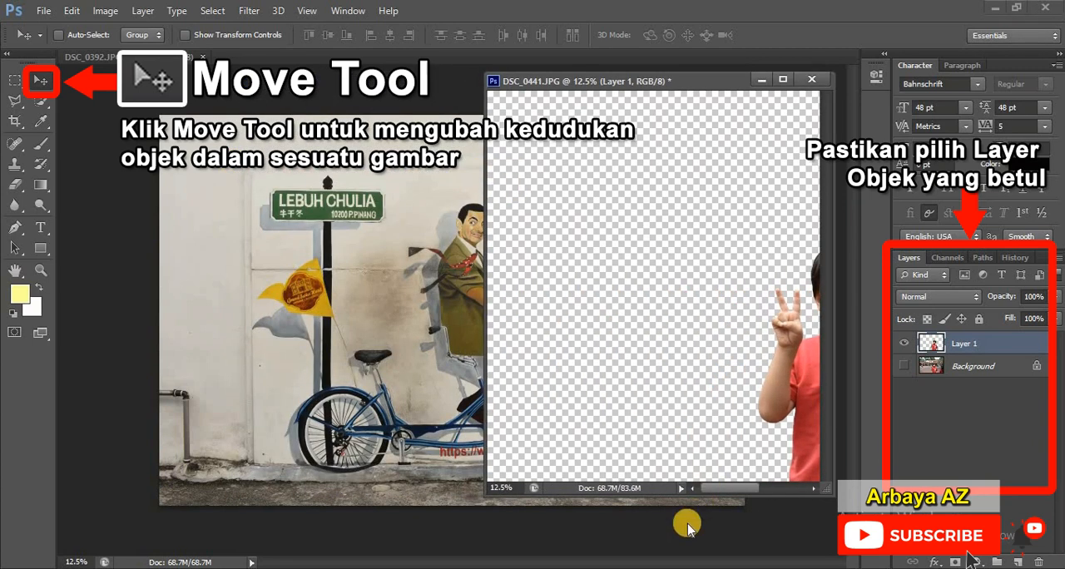
left_click_drag(713, 488, 737, 488)
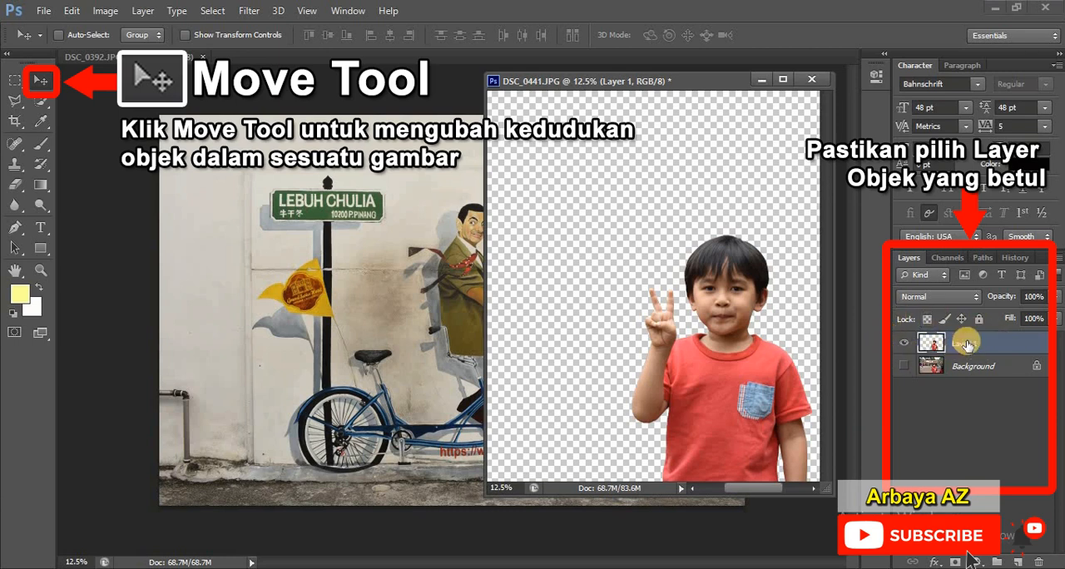
Step: Copy Layer 1 with the boy into the DSC_0392 mural photo, minimize the DSC_0441 window, and move him to the mural's lower left
left_click_drag(966, 344, 358, 359)
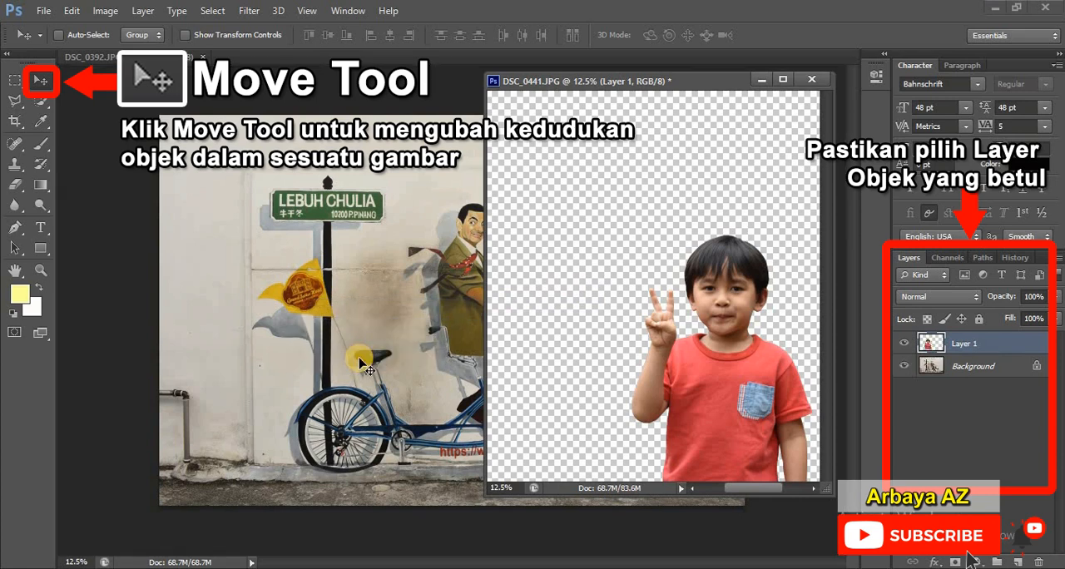
left_click(763, 81)
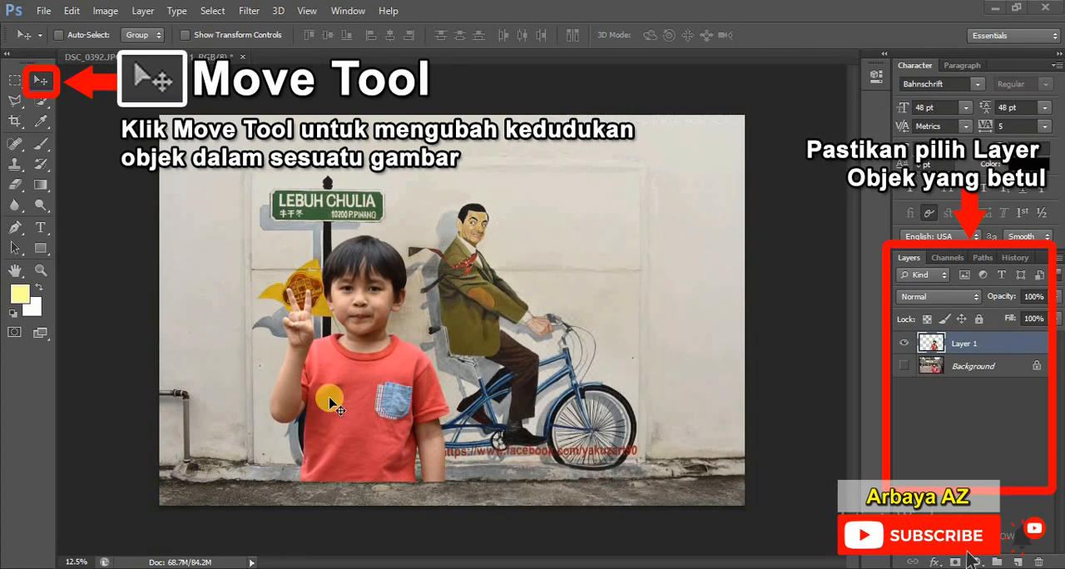
left_click_drag(371, 445, 346, 456)
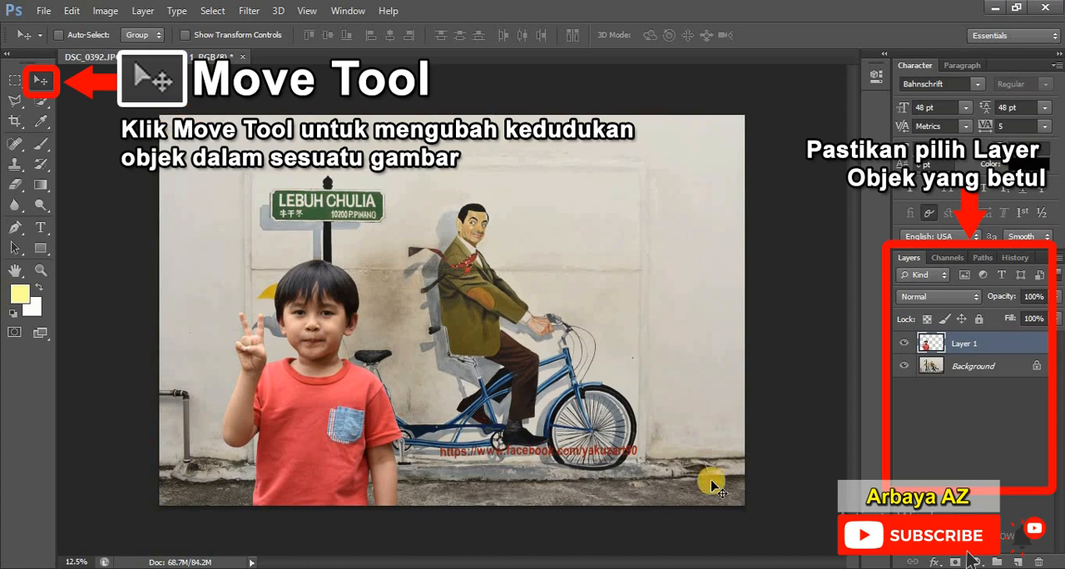
Step: Apply a Gaussian Blur with a radius of 15.5 pixels to the Background layer of the mural photo
left_click(995, 365)
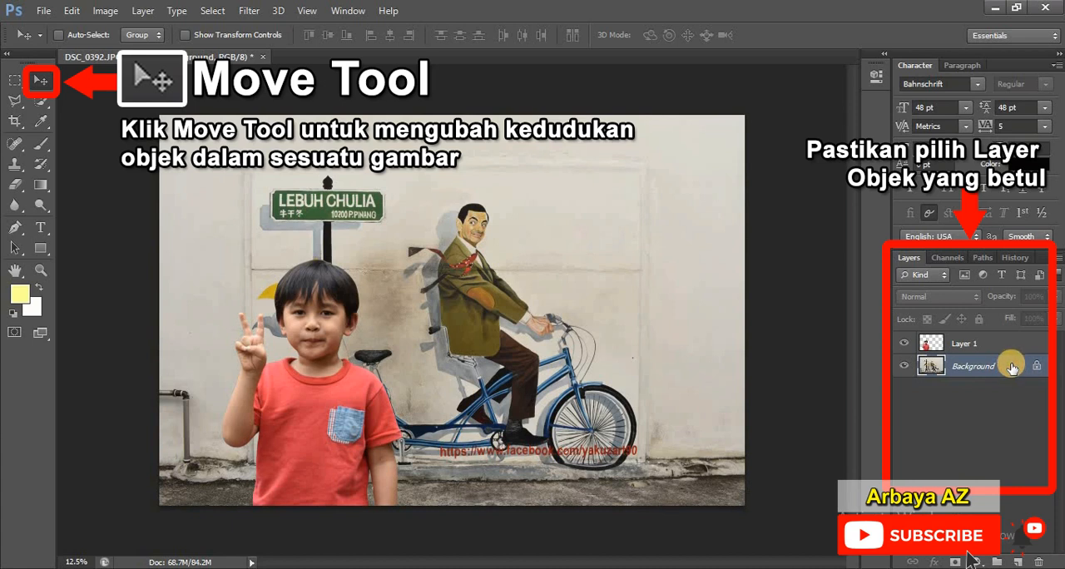
left_click(259, 12)
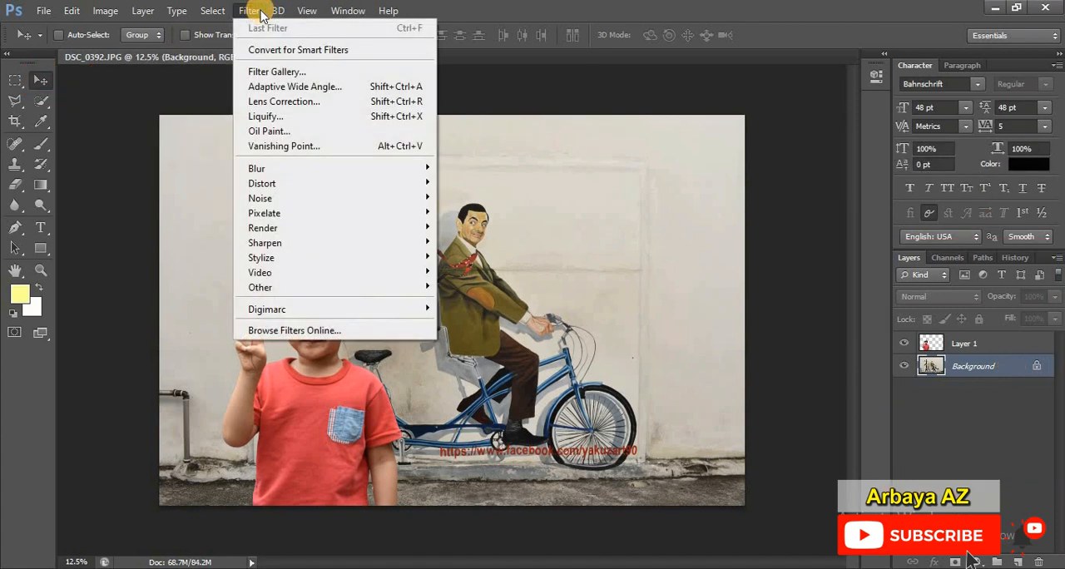
mouse_move(368, 169)
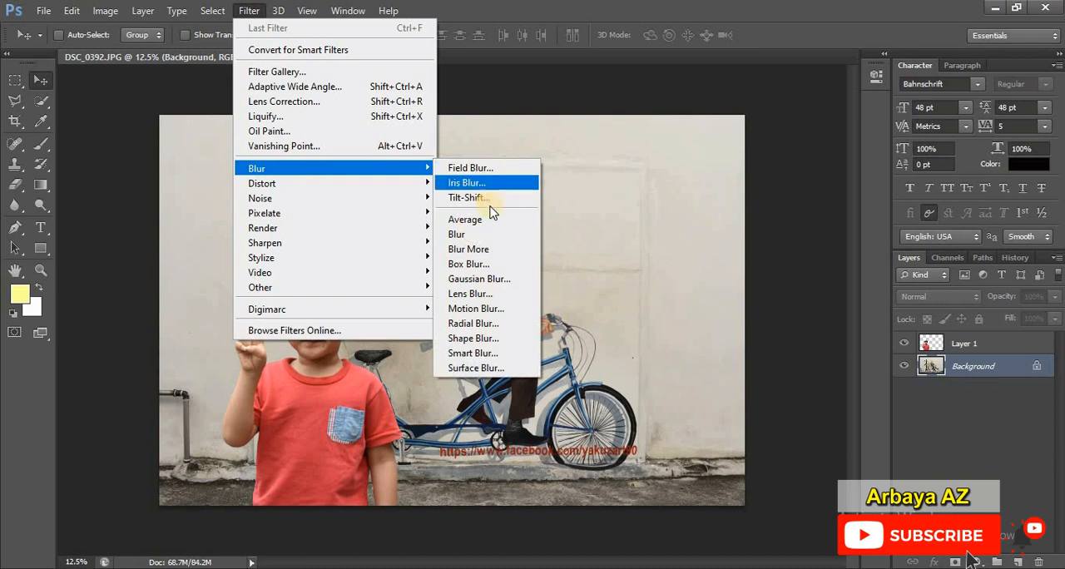
left_click(497, 278)
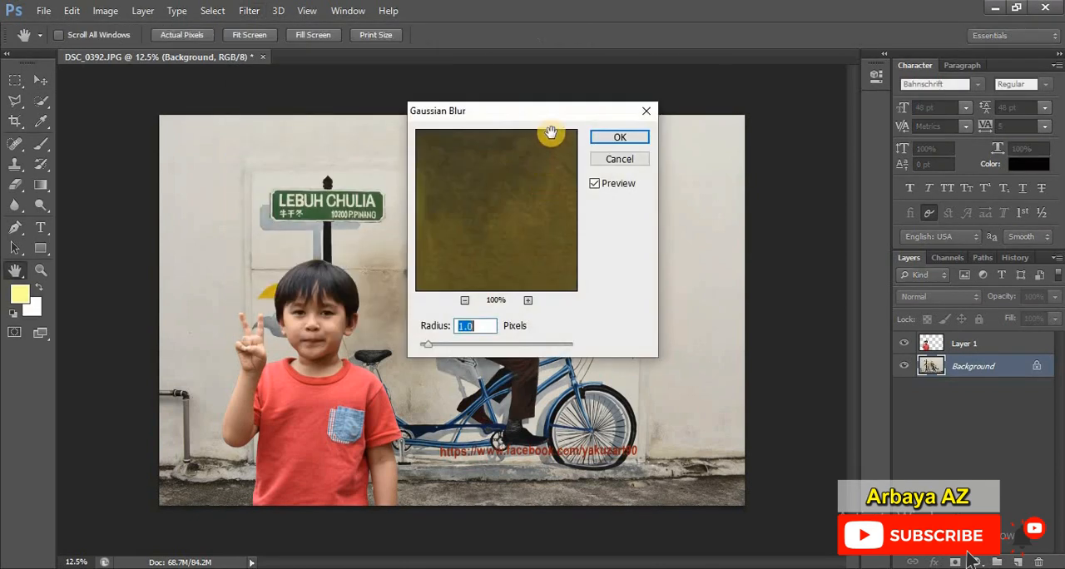
left_click_drag(551, 110, 784, 117)
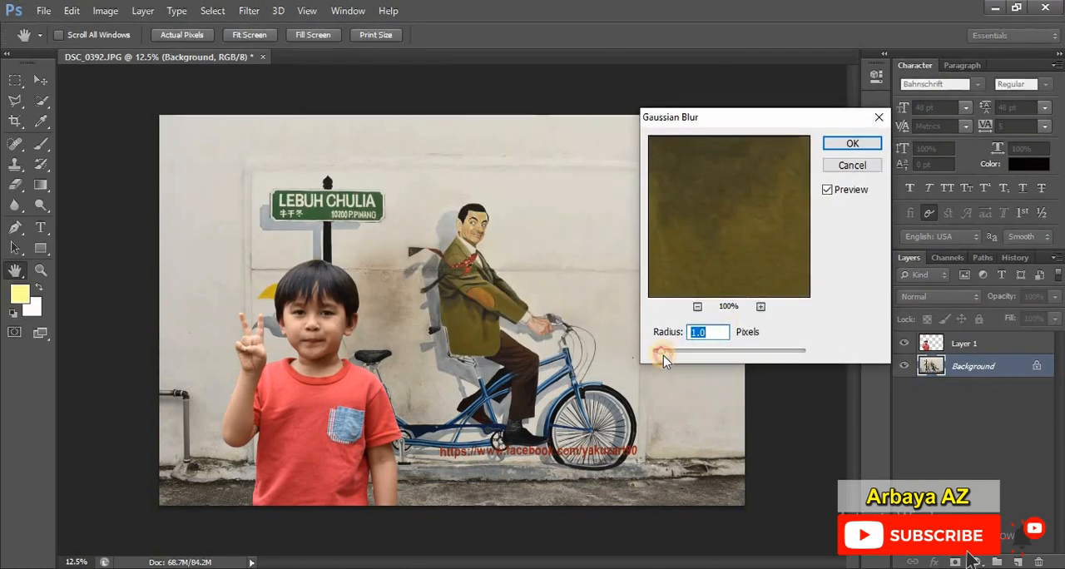
left_click_drag(663, 356, 713, 356)
left_click(850, 143)
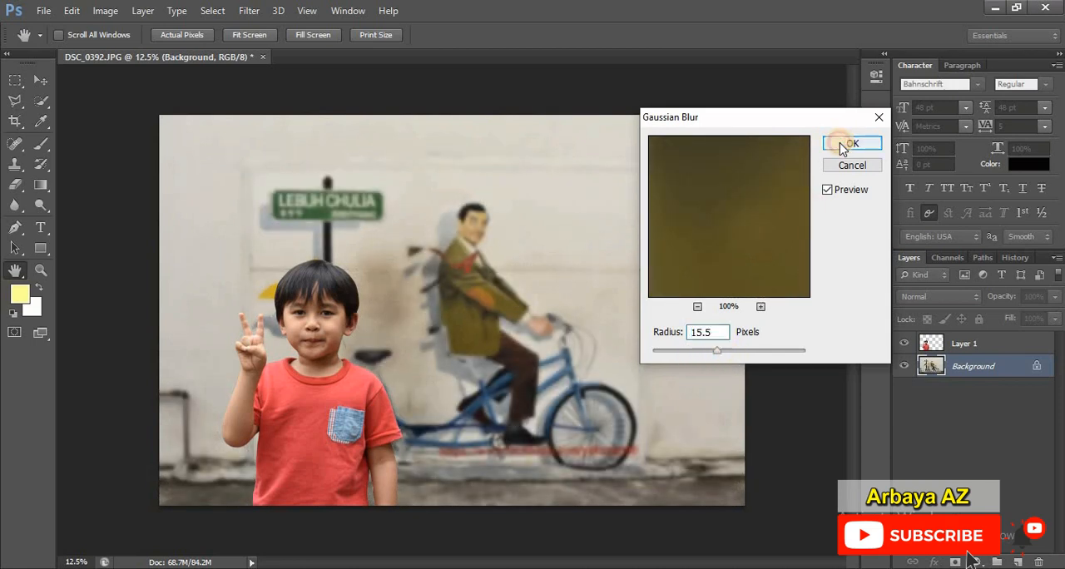
Step: Enlarge the boy on Layer 1 to about 118% with Free Transform and position him over the rear wheel of the bicycle
left_click(994, 344)
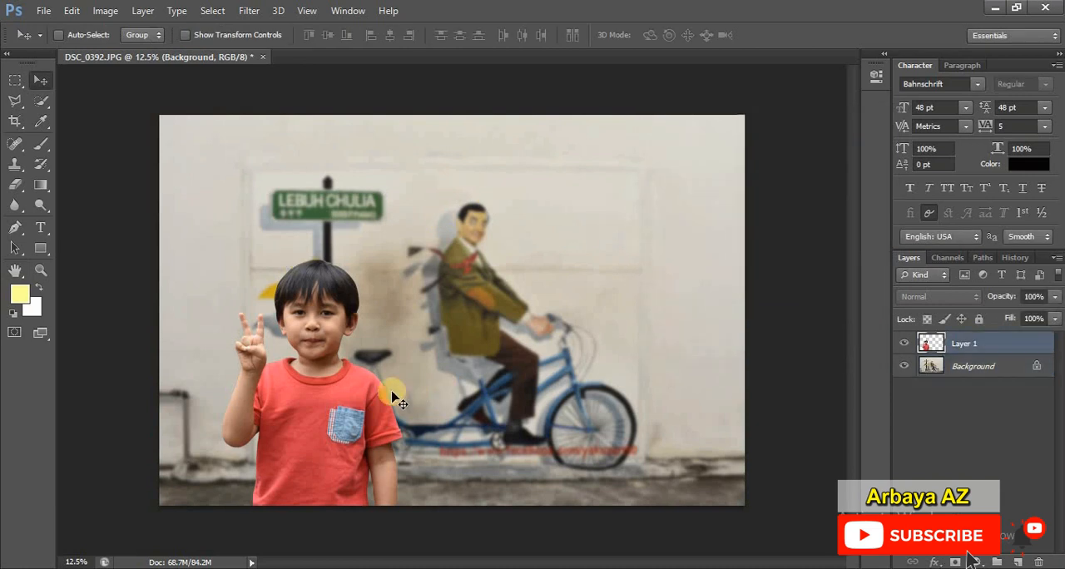
left_click_drag(418, 381, 441, 381)
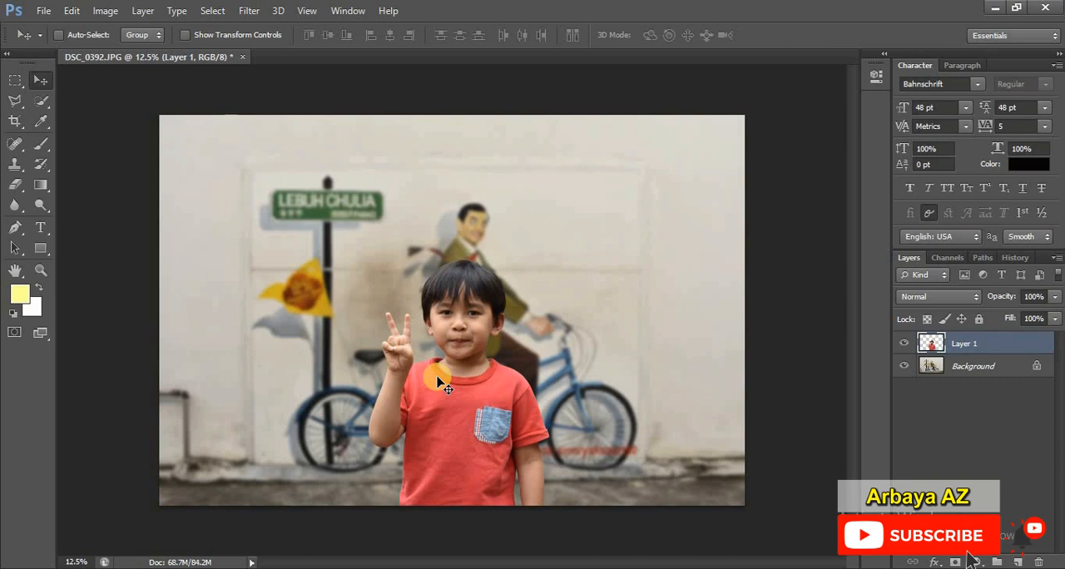
key("ctrl+t")
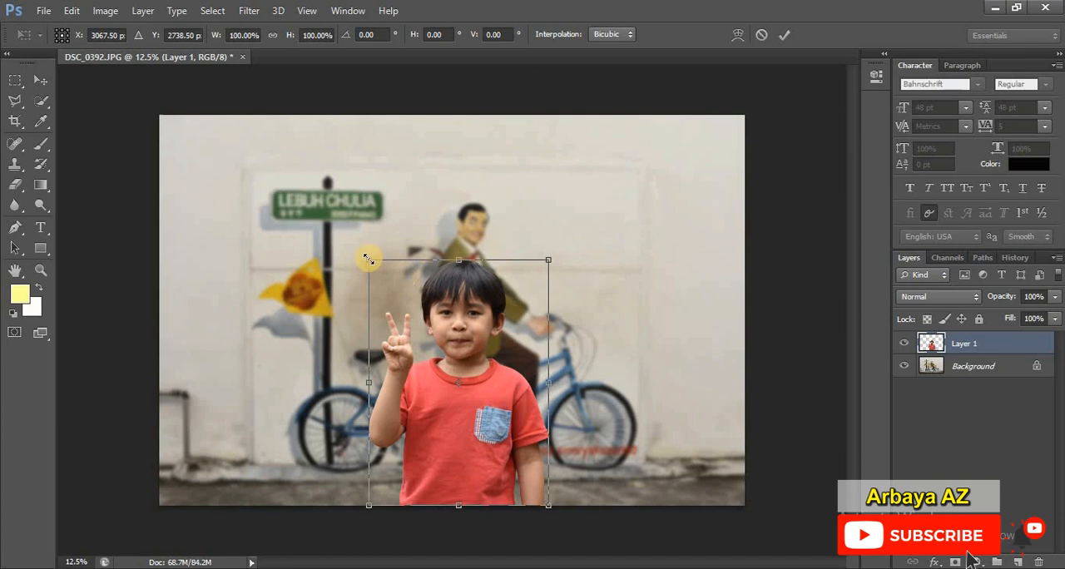
key("Return")
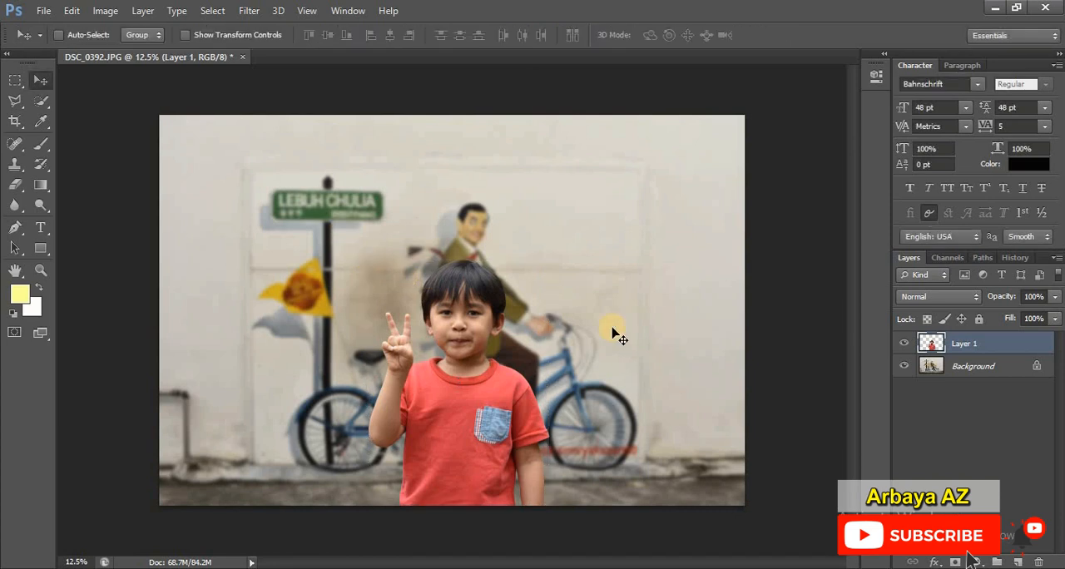
left_click(73, 11)
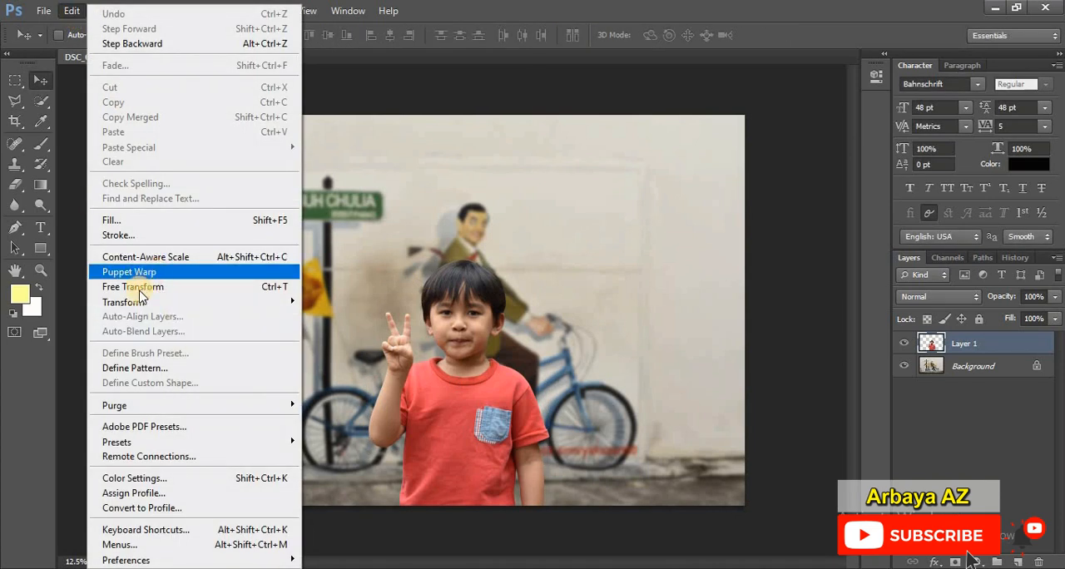
left_click(137, 287)
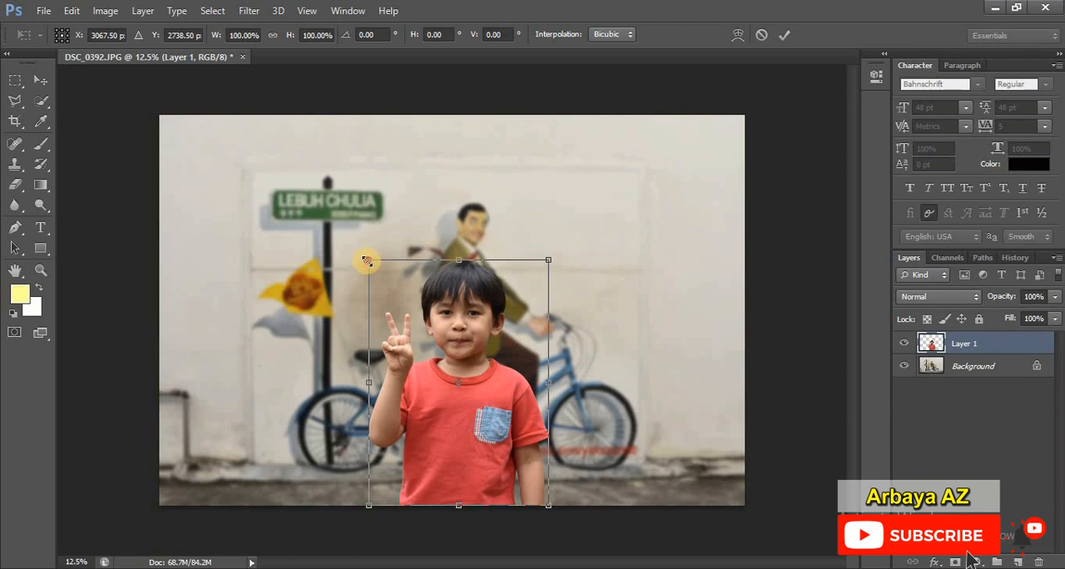
left_click_drag(367, 261, 322, 214)
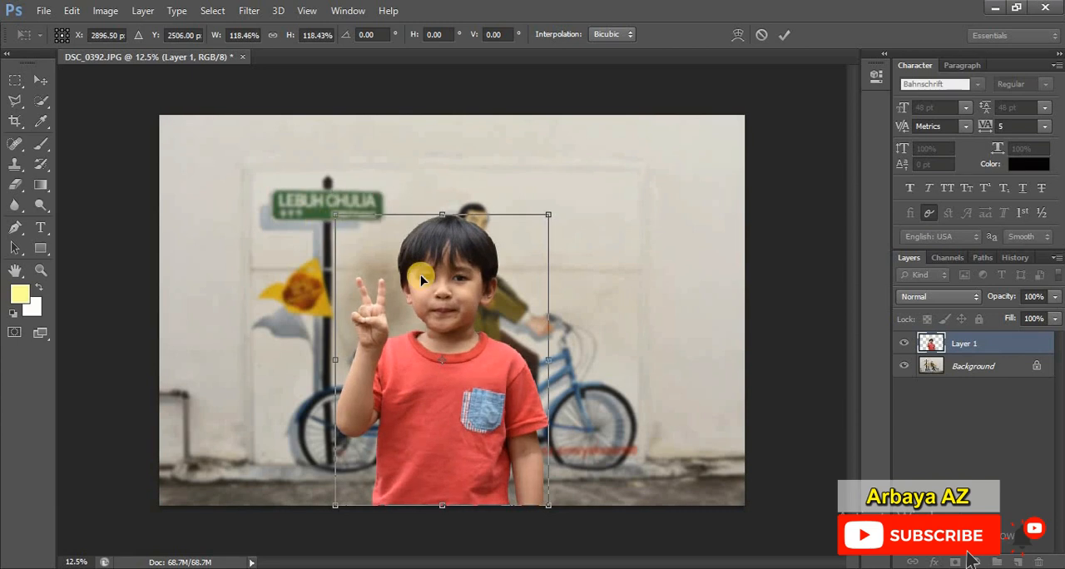
double_click(420, 277)
left_click_drag(424, 296, 342, 309)
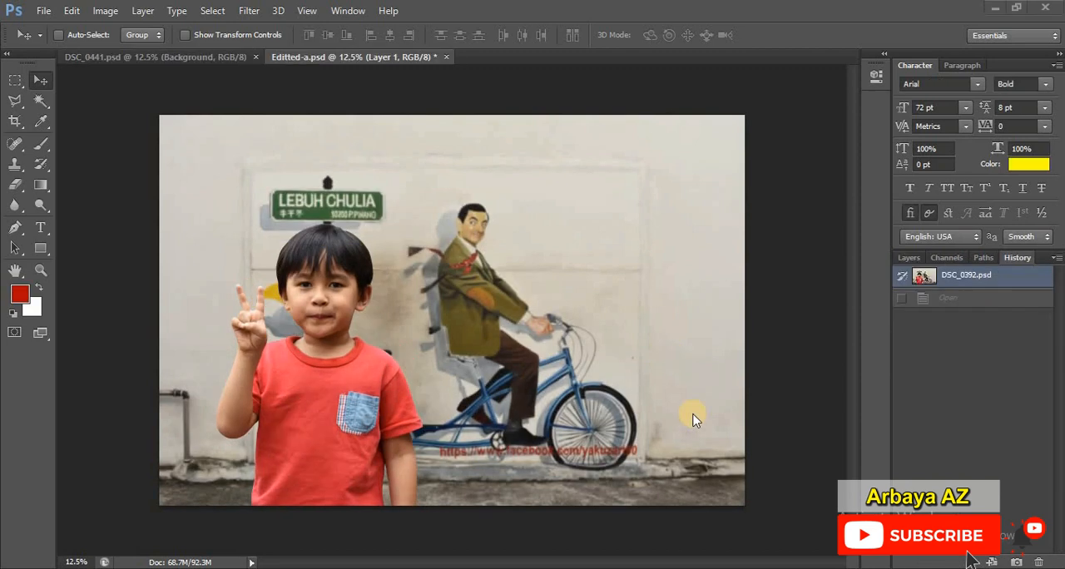
Step: Save the composite in the my vector folder as Gambar 1 in Photoshop PSD format with Maximize Compatibility enabled
left_click(45, 12)
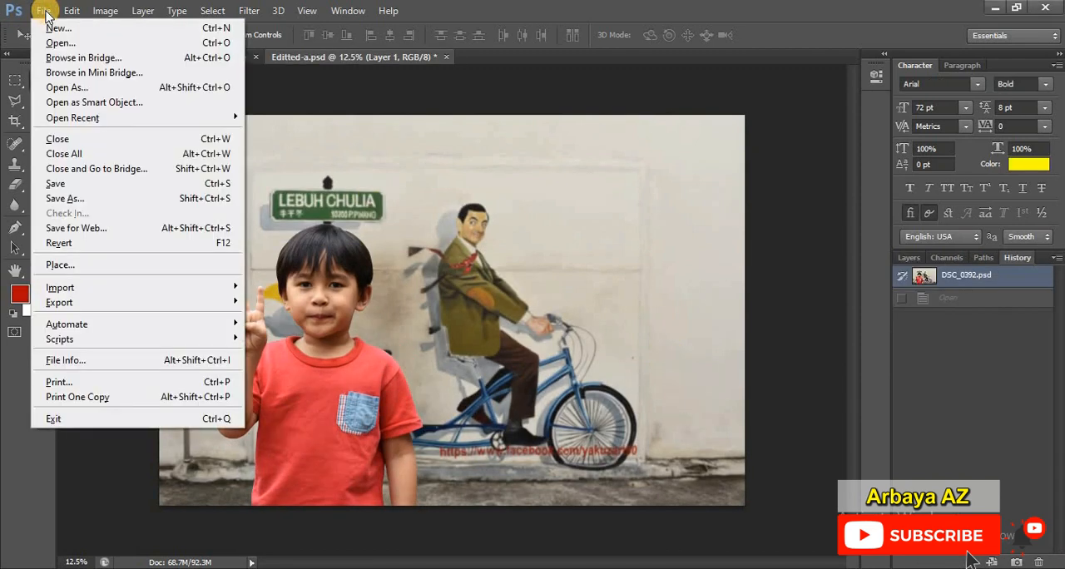
left_click(123, 200)
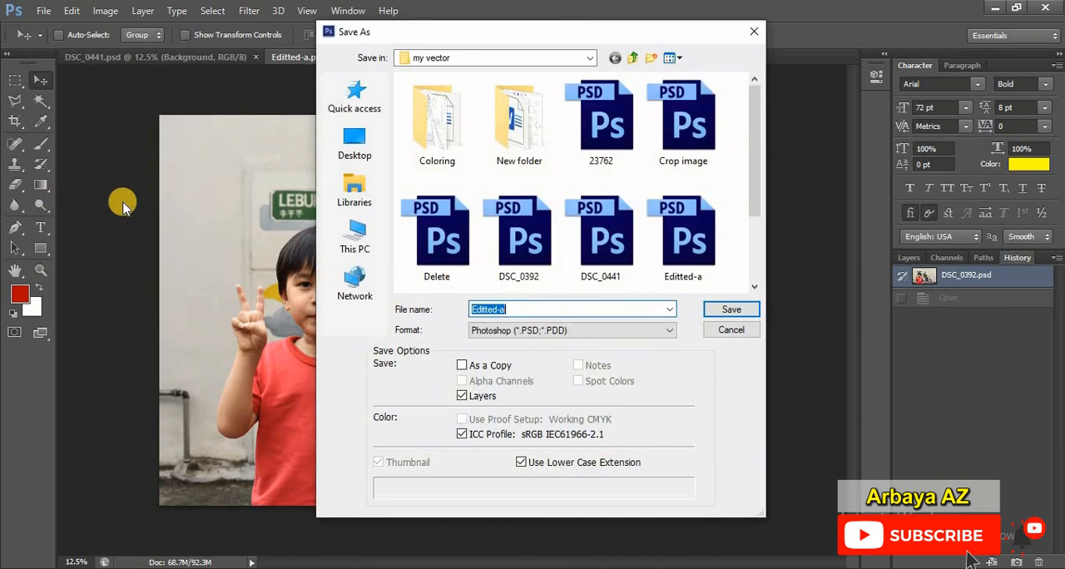
left_click(491, 333)
left_click(524, 331)
left_click(527, 331)
left_click(549, 334)
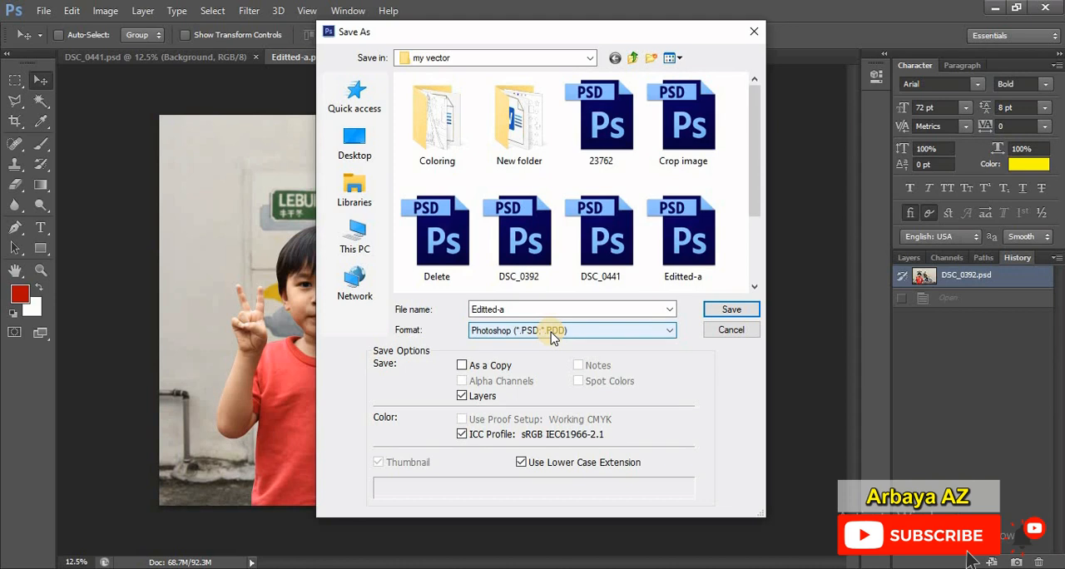
left_click(541, 309)
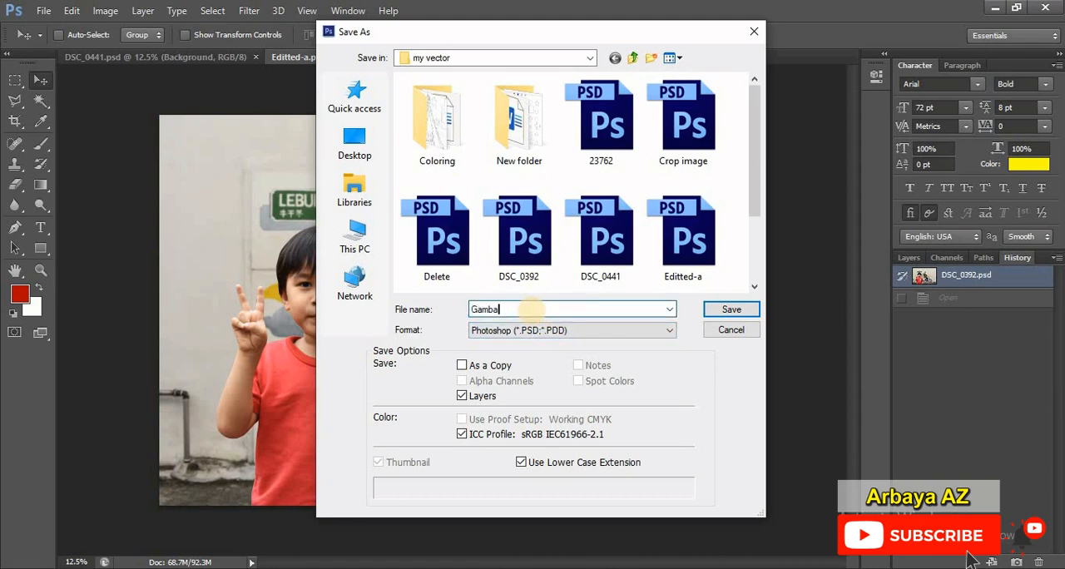
type("Gambar 1")
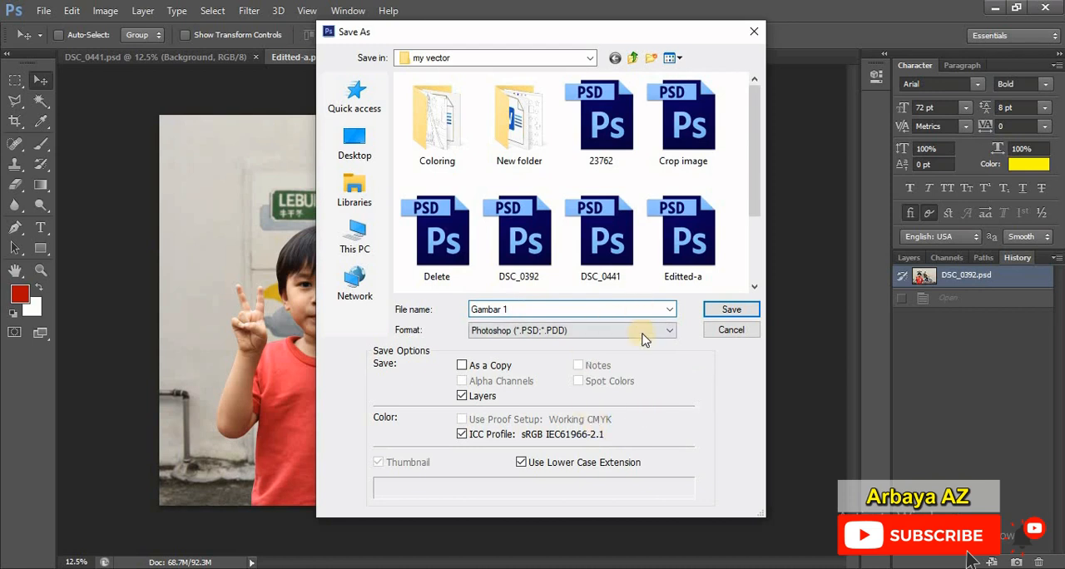
left_click(720, 316)
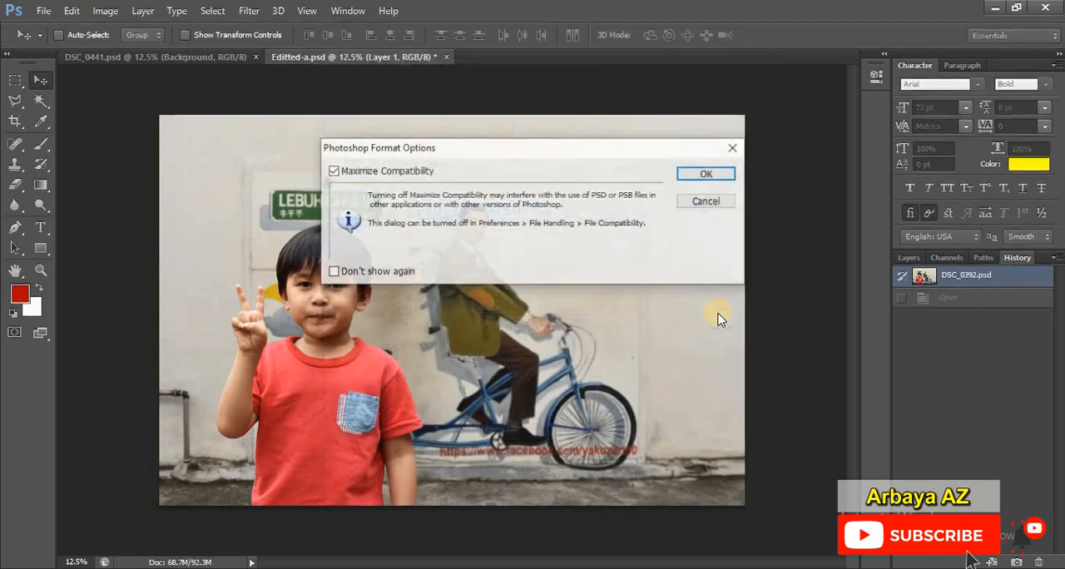
left_click(707, 174)
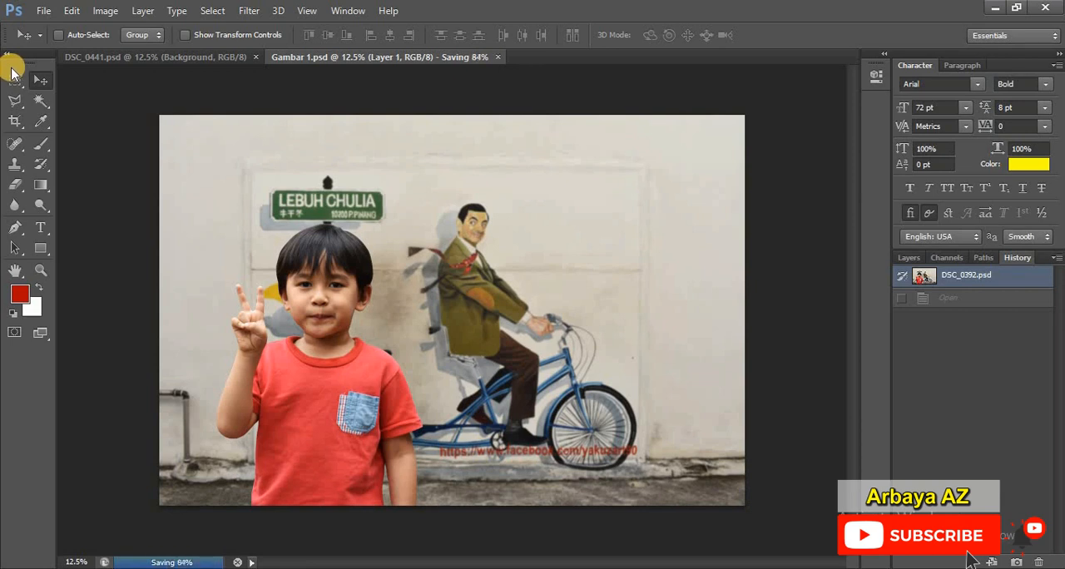
Step: Save a JPEG copy of the composite as Gambar 1.jpg in the my vector folder
left_click(39, 15)
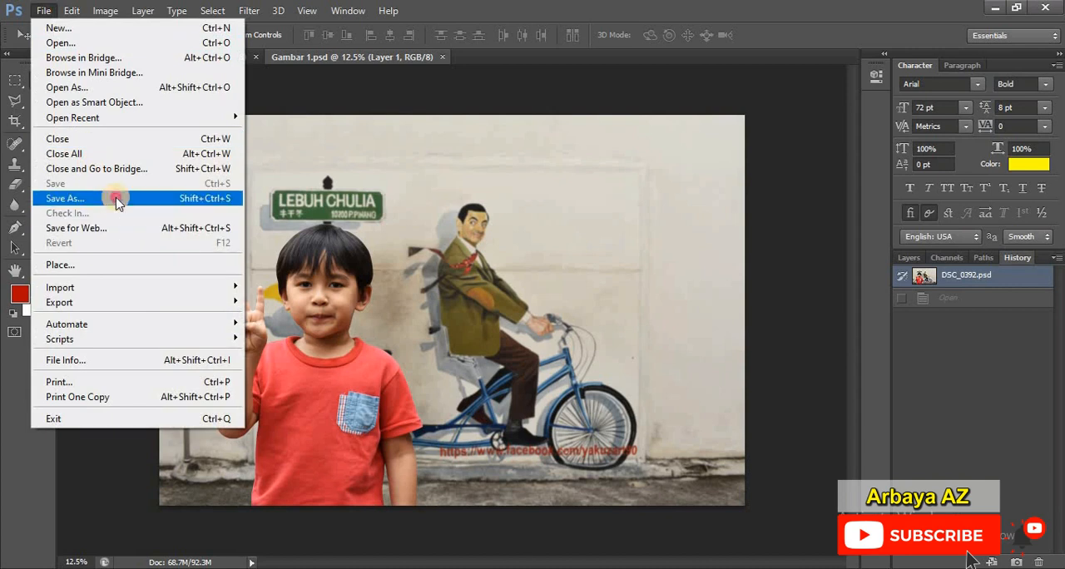
left_click(119, 202)
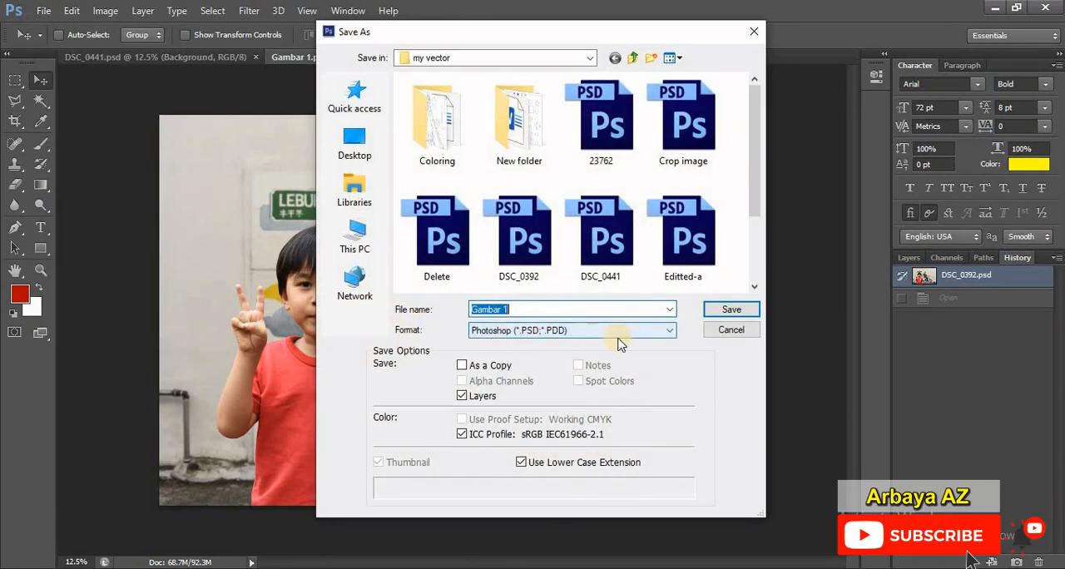
left_click(620, 330)
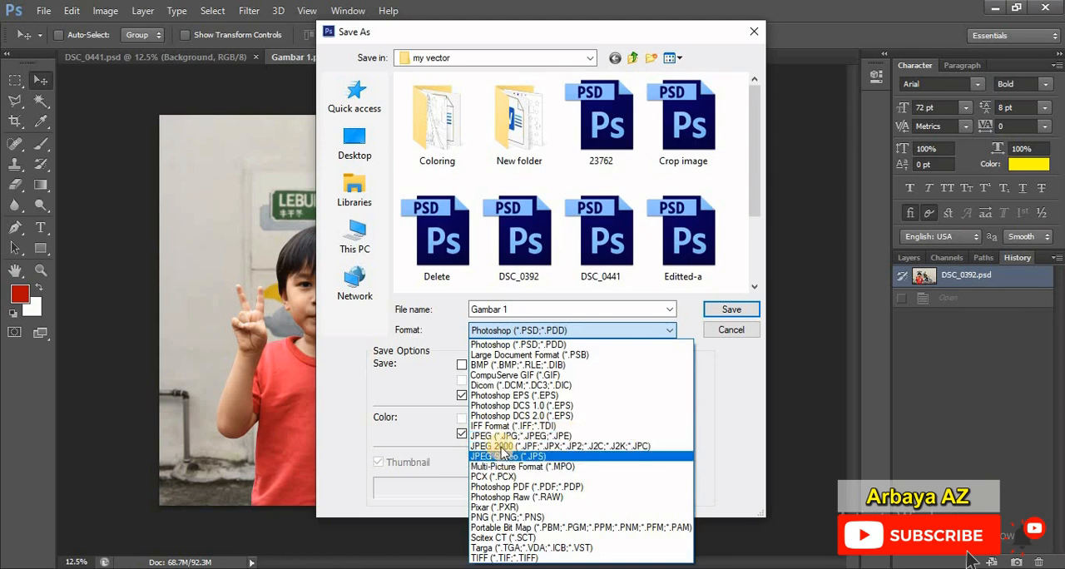
left_click(547, 437)
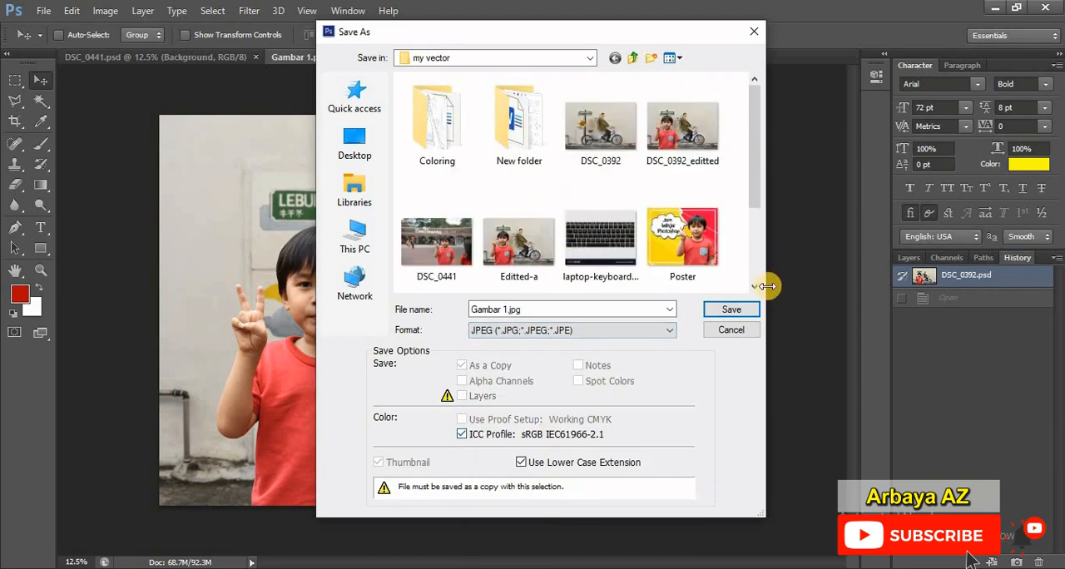
left_click(731, 311)
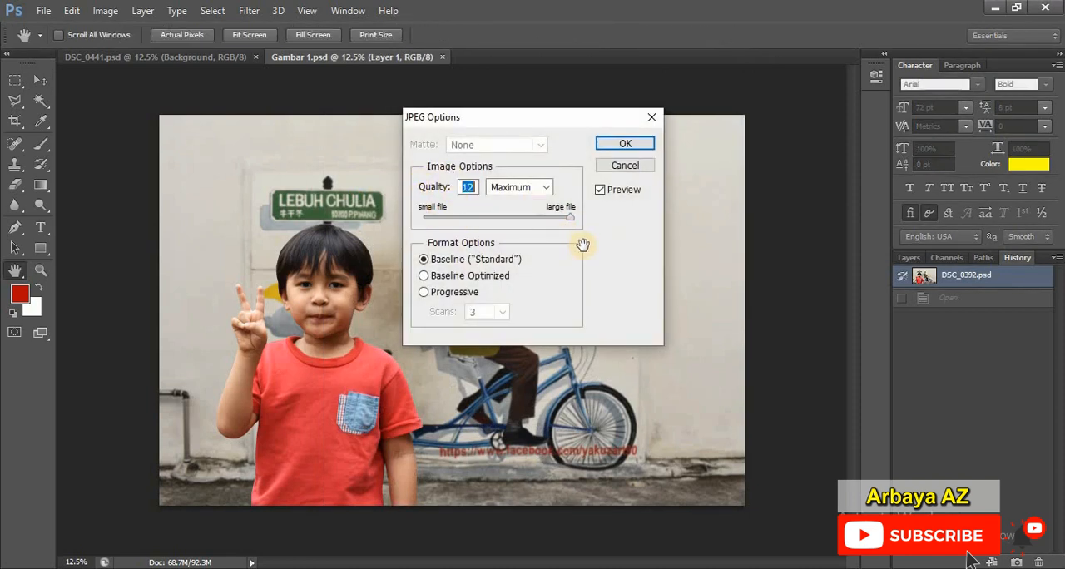
Step: Set the JPEG image quality to High (8) with the Baseline ("Standard") format and complete the export
double_click(467, 187)
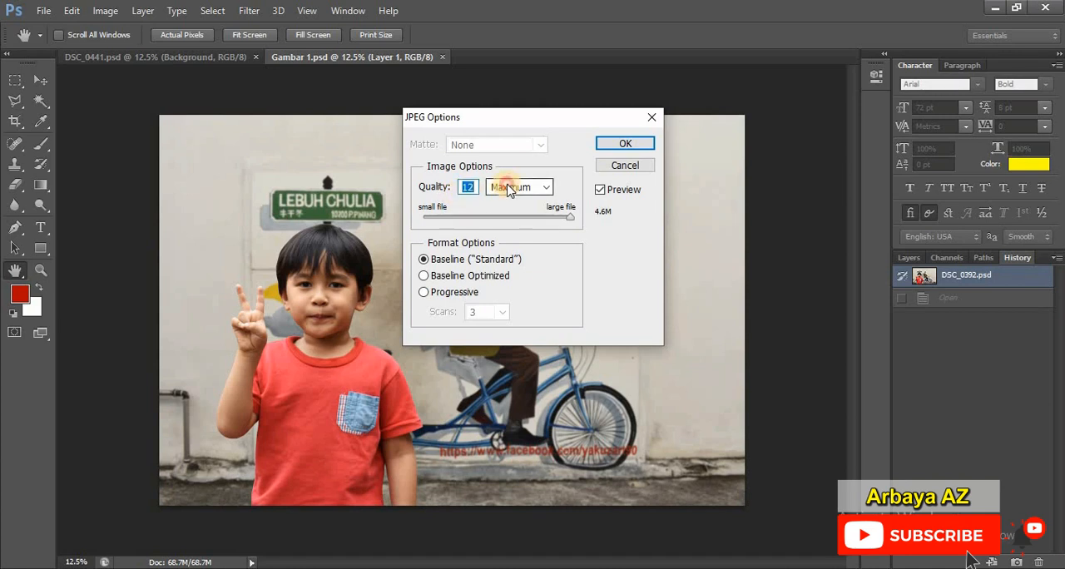
left_click(509, 187)
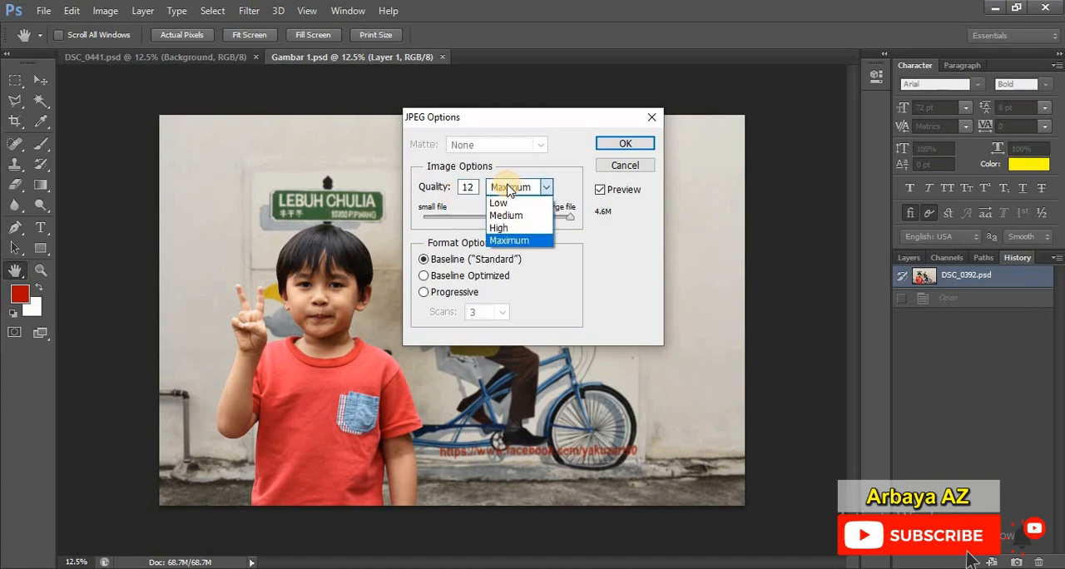
left_click(606, 226)
left_click(546, 187)
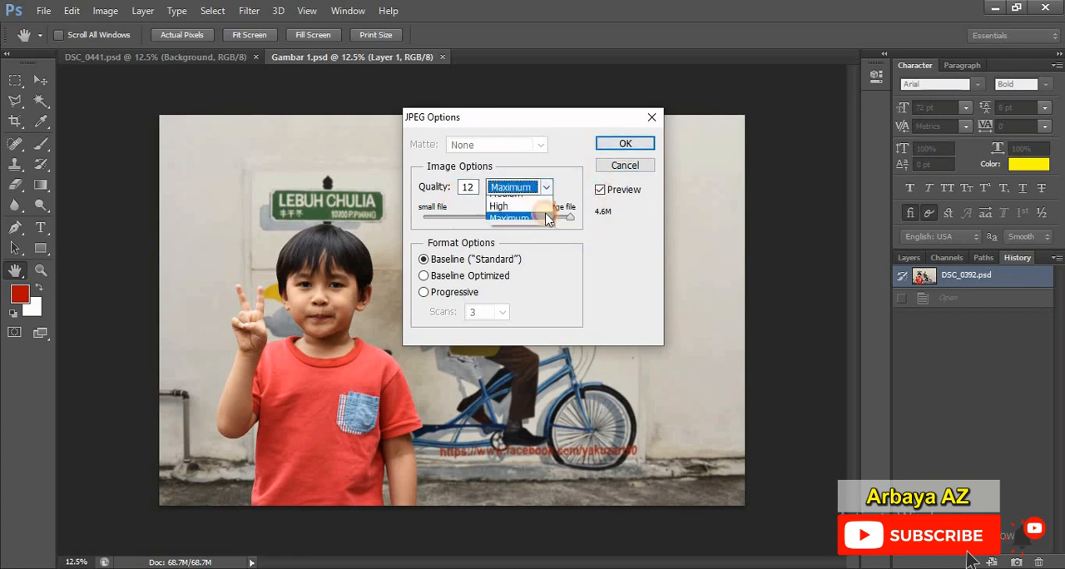
left_click(596, 181)
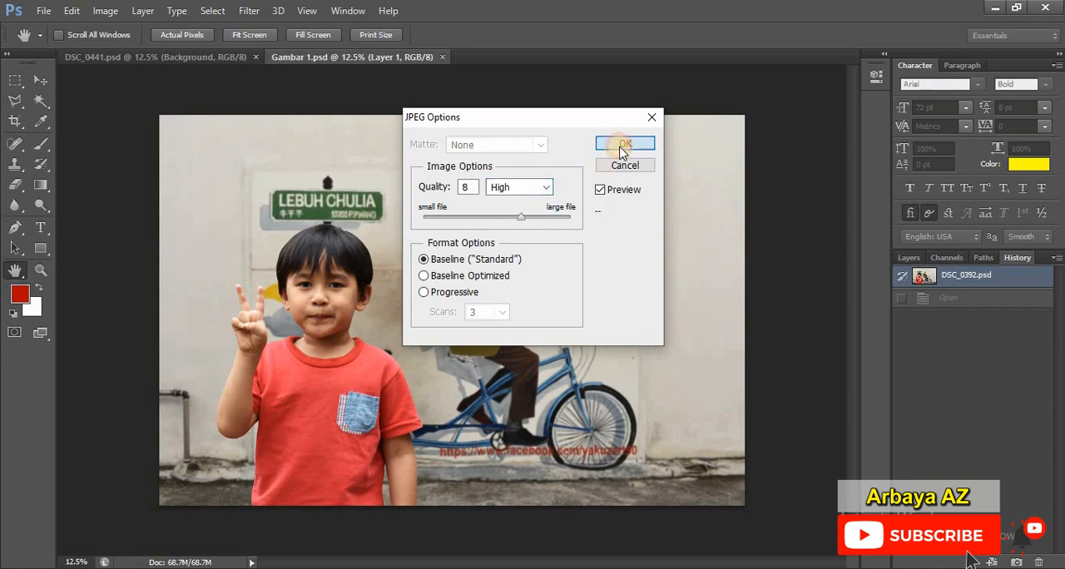
left_click(624, 143)
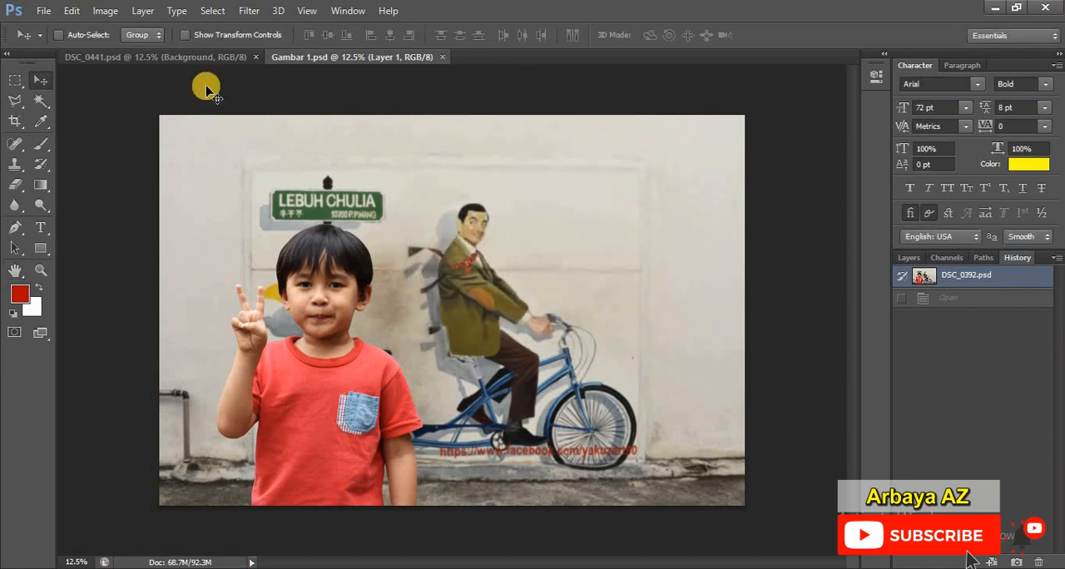